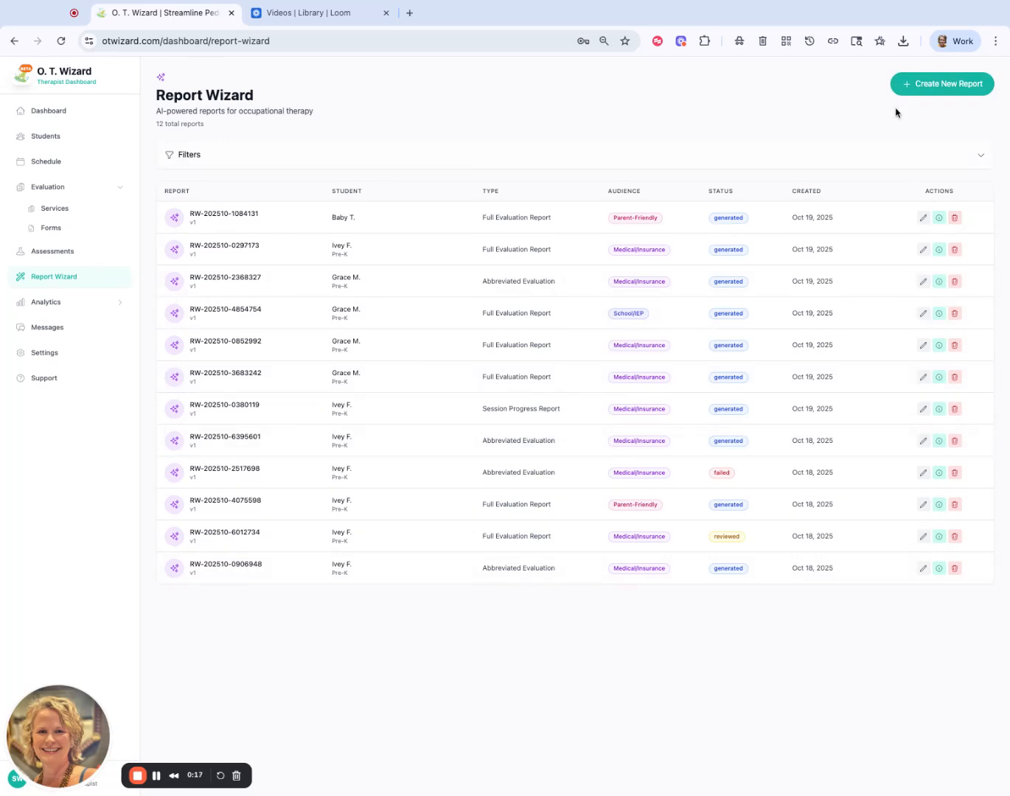
Step: Start a new report and choose the Pre-K student by searching for the student's first name
left_click(907, 85)
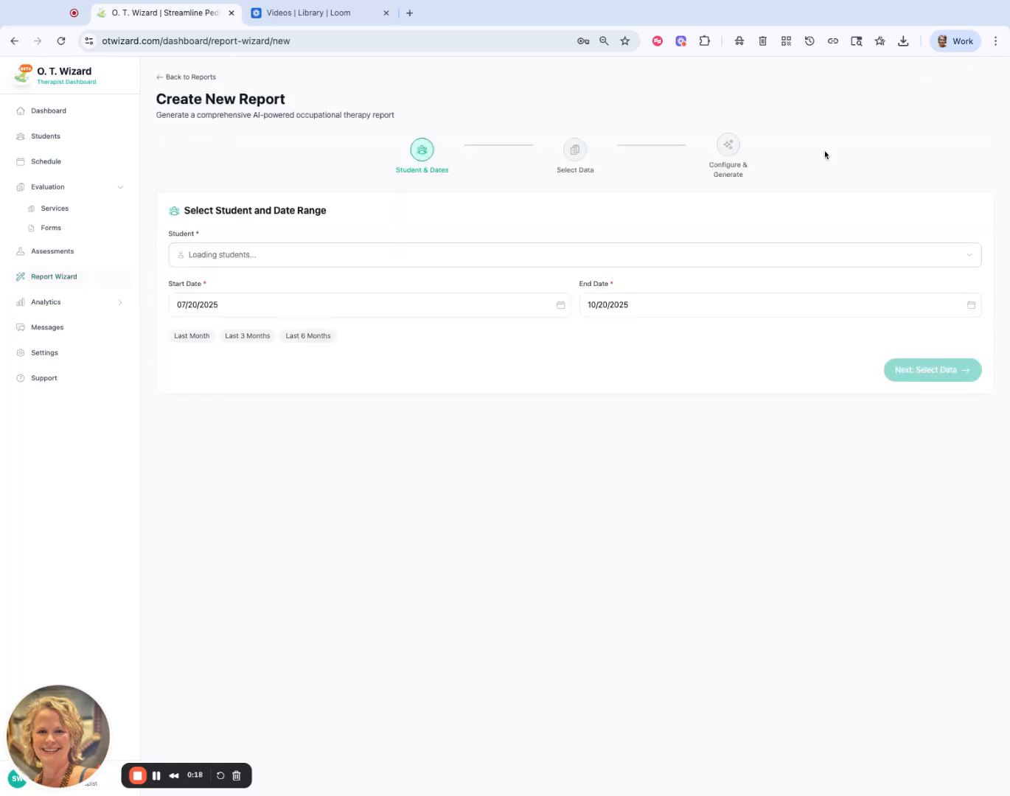
left_click(337, 255)
type("h")
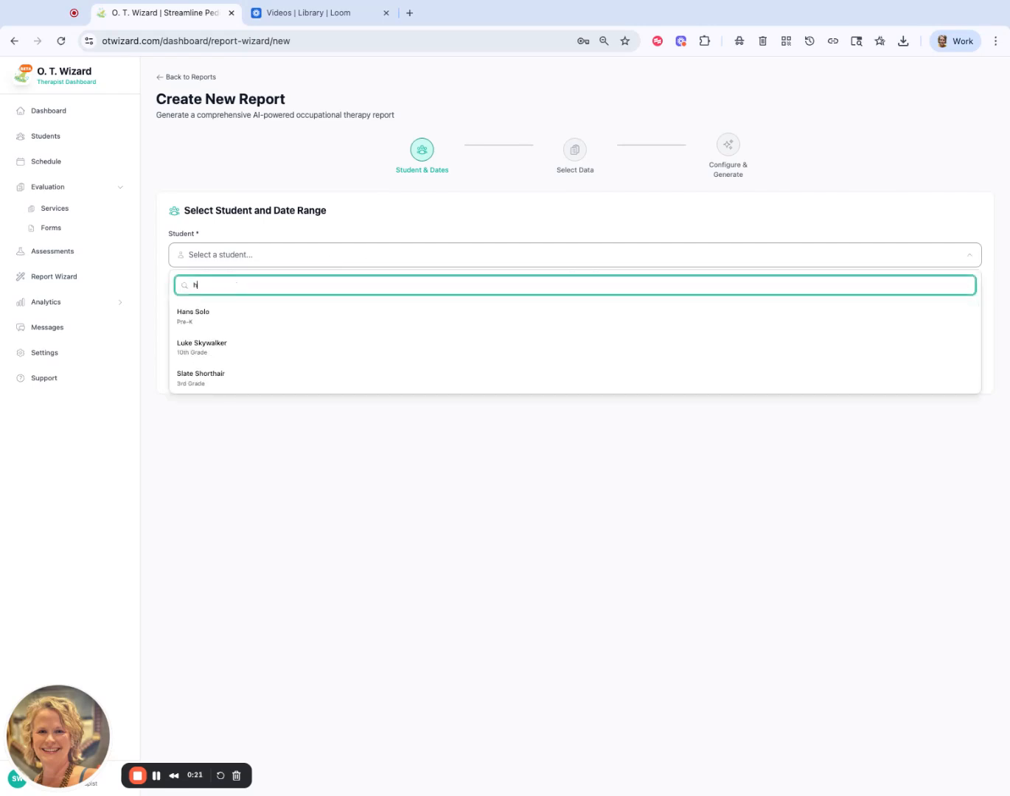
type("ans")
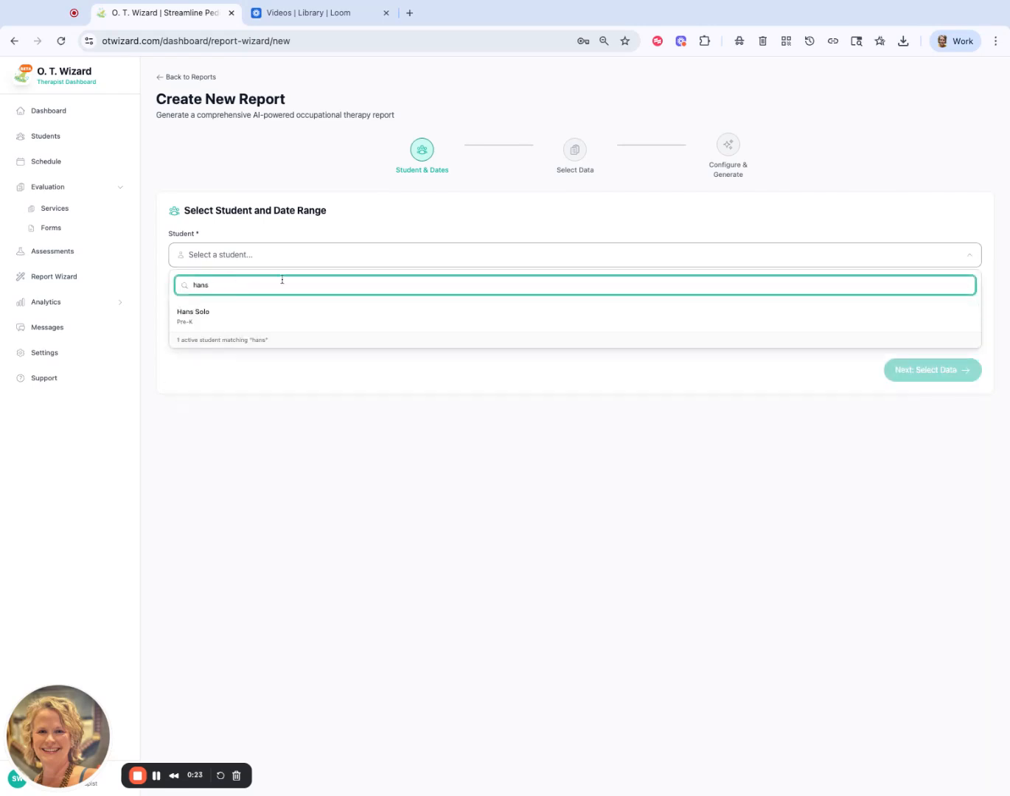
left_click(242, 318)
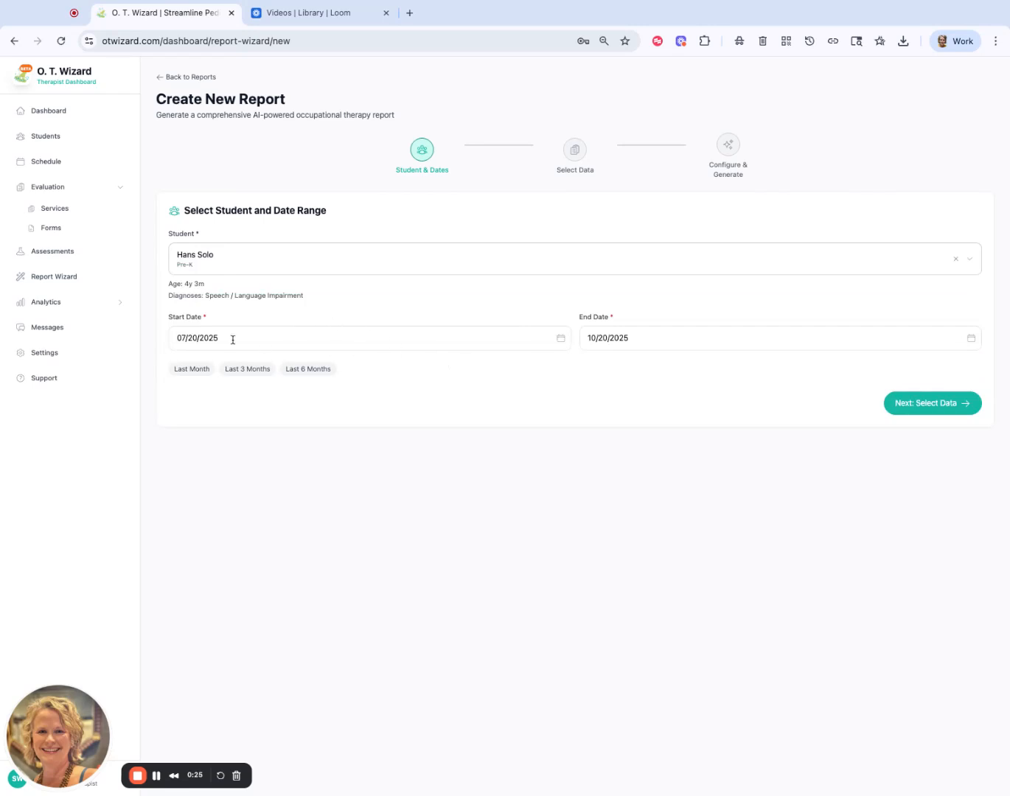
Step: Set the report's start date to 04/20/2024, beginning from the six-month preset range
left_click(322, 369)
left_click(239, 338)
key("BackSpace")
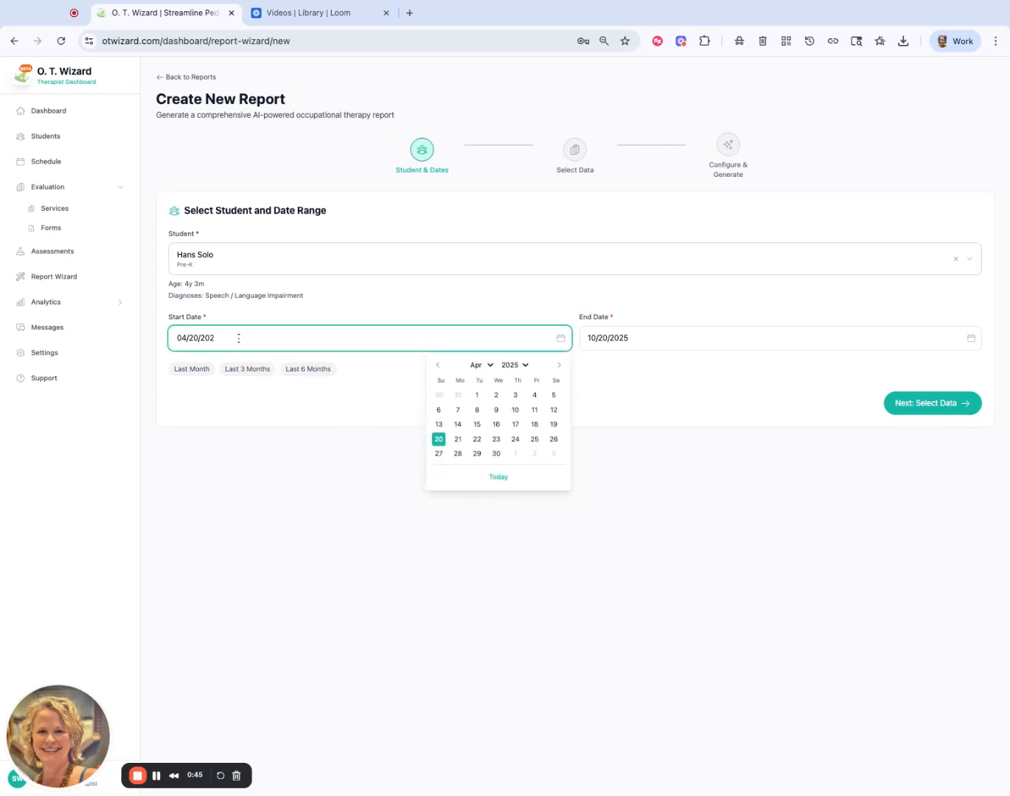
type("4")
left_click(277, 404)
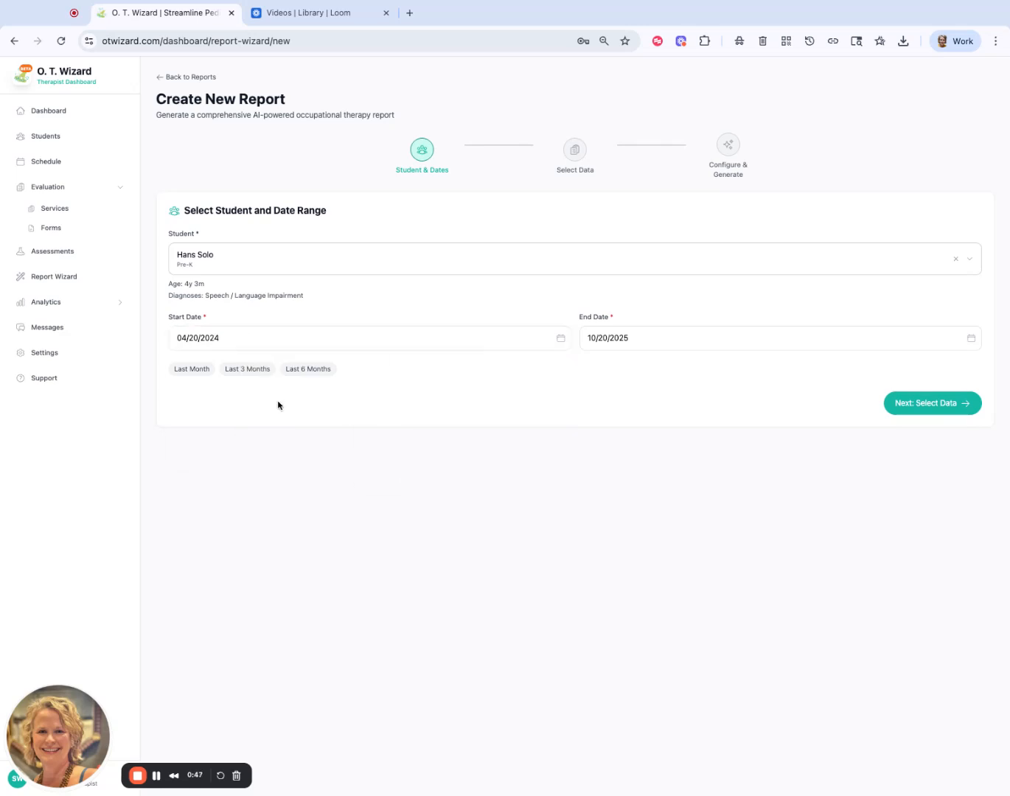
Step: Set the report's end date to 10/20/2026 and continue to the data selection stage
left_click(635, 340)
key("BackSpace")
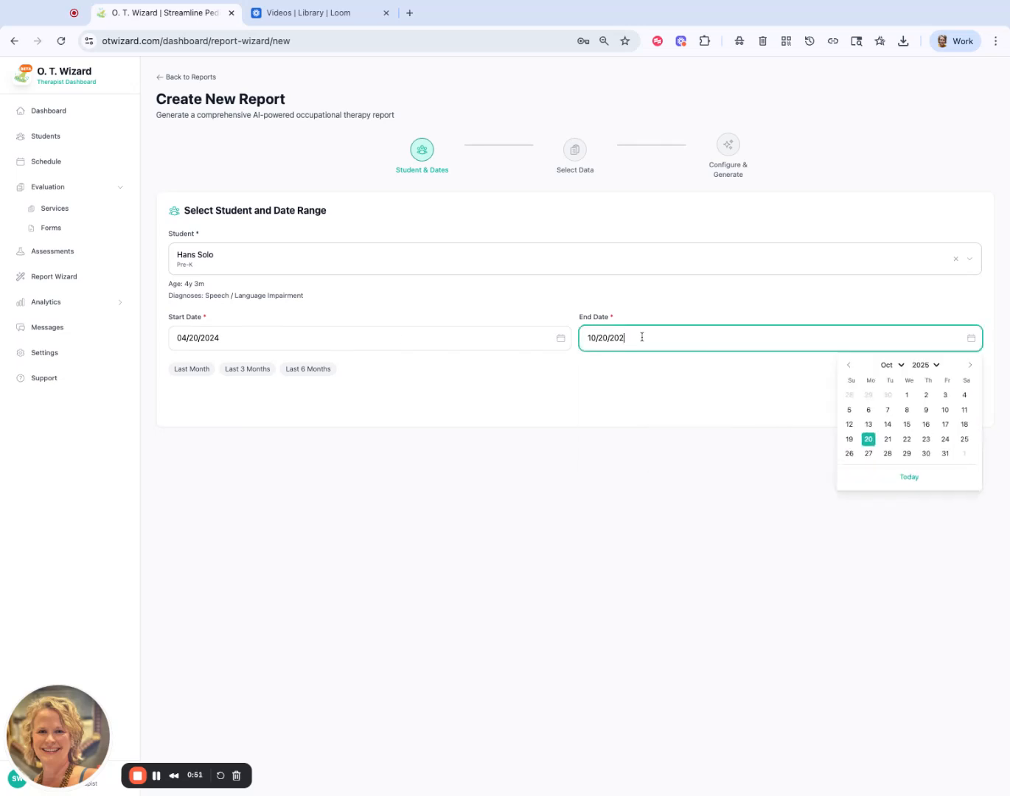
type("6")
left_click(652, 362)
left_click(974, 413)
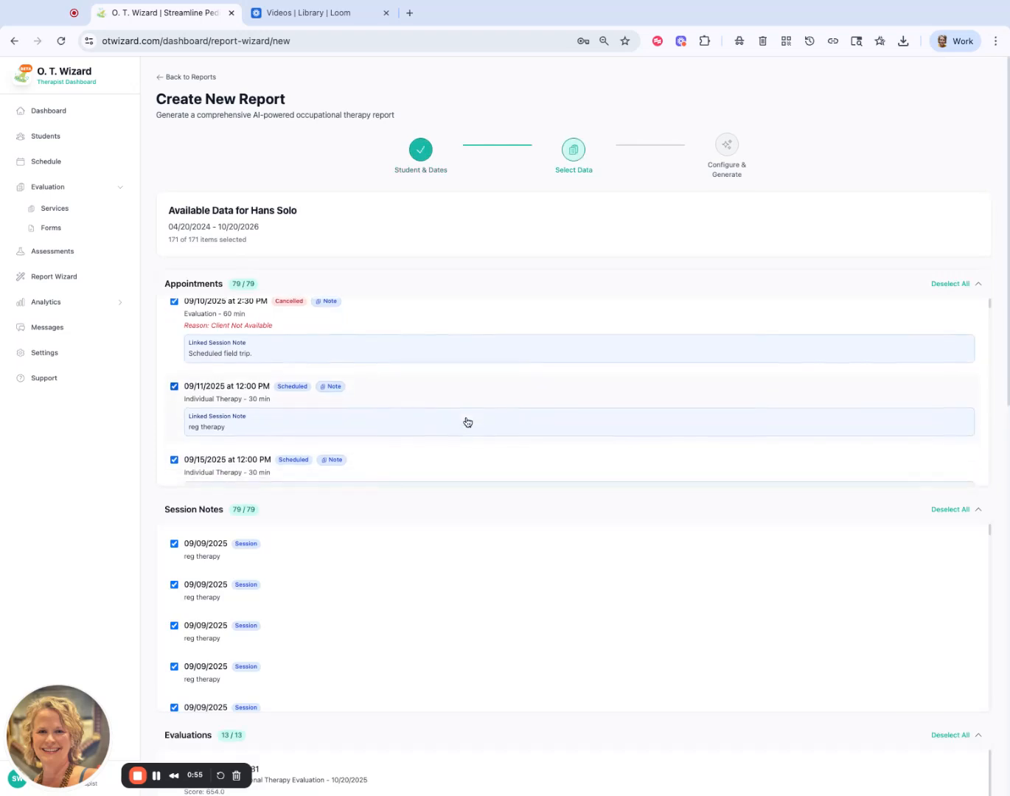
Step: Exclude all appointments and all session notes from the report data and collapse both sections
scroll(467, 421, "down", 1)
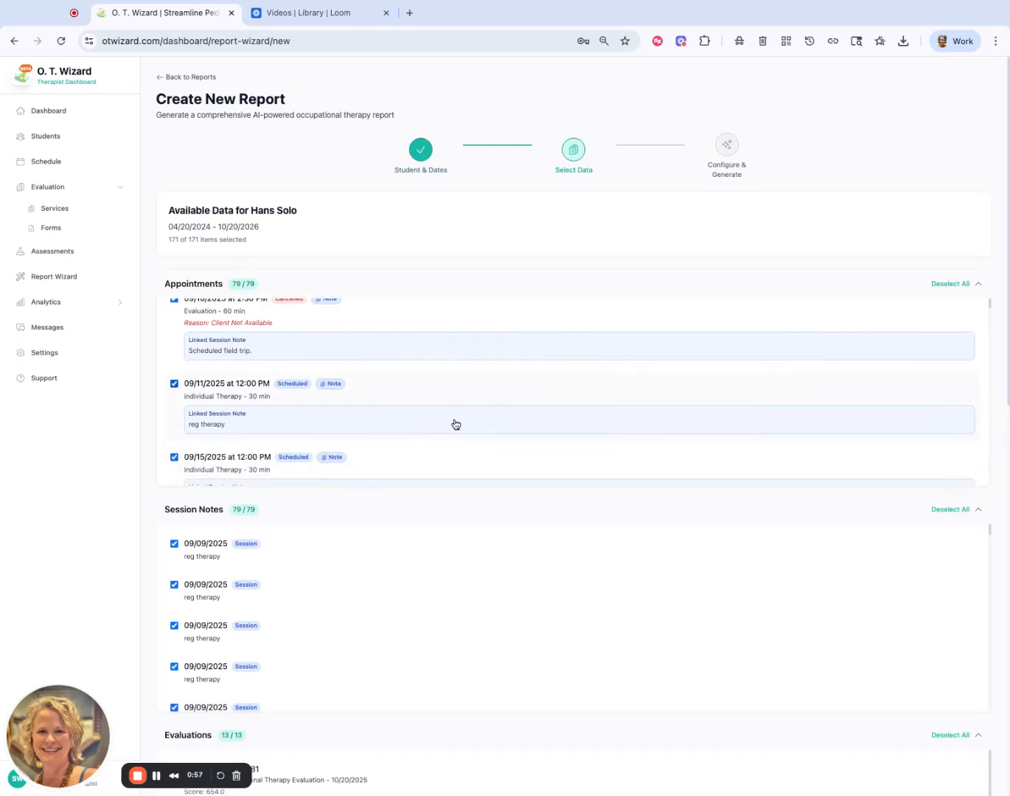
scroll(571, 390, "up", 1)
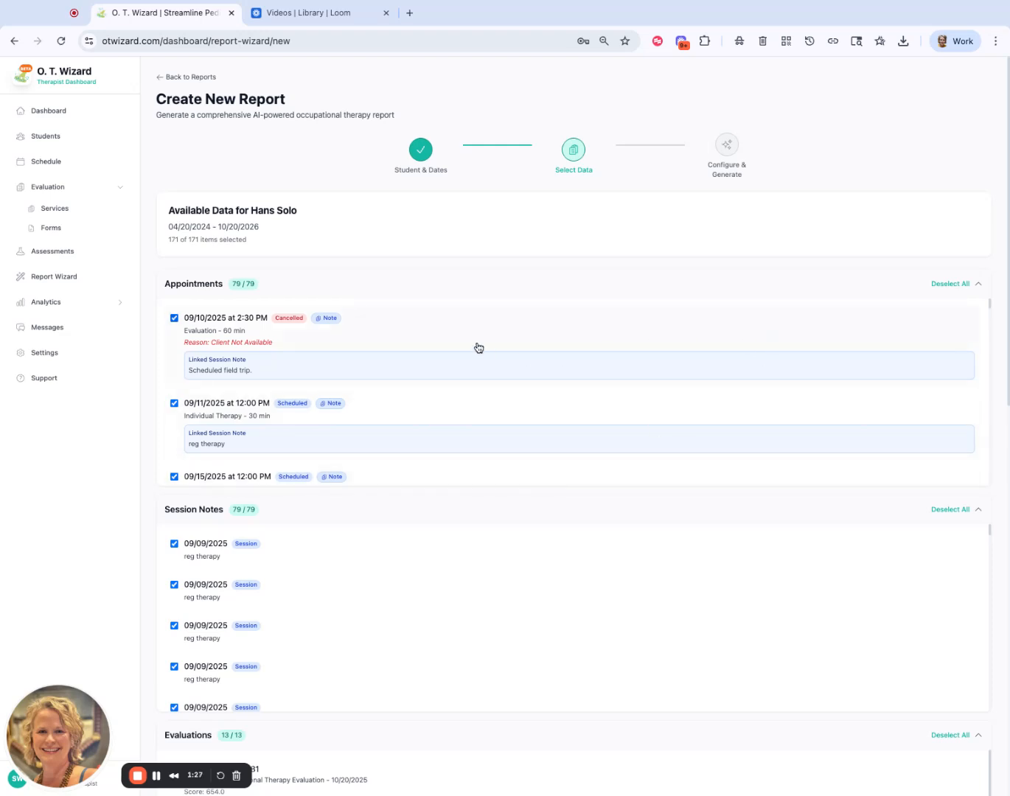
left_click(940, 287)
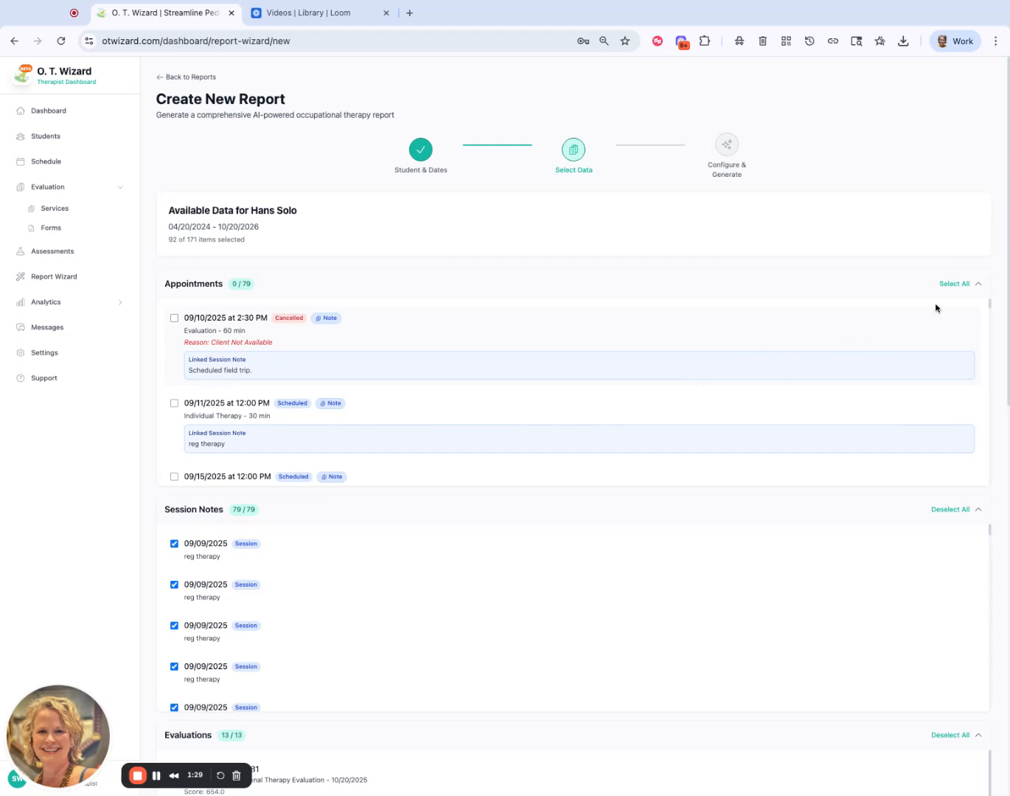
left_click(978, 287)
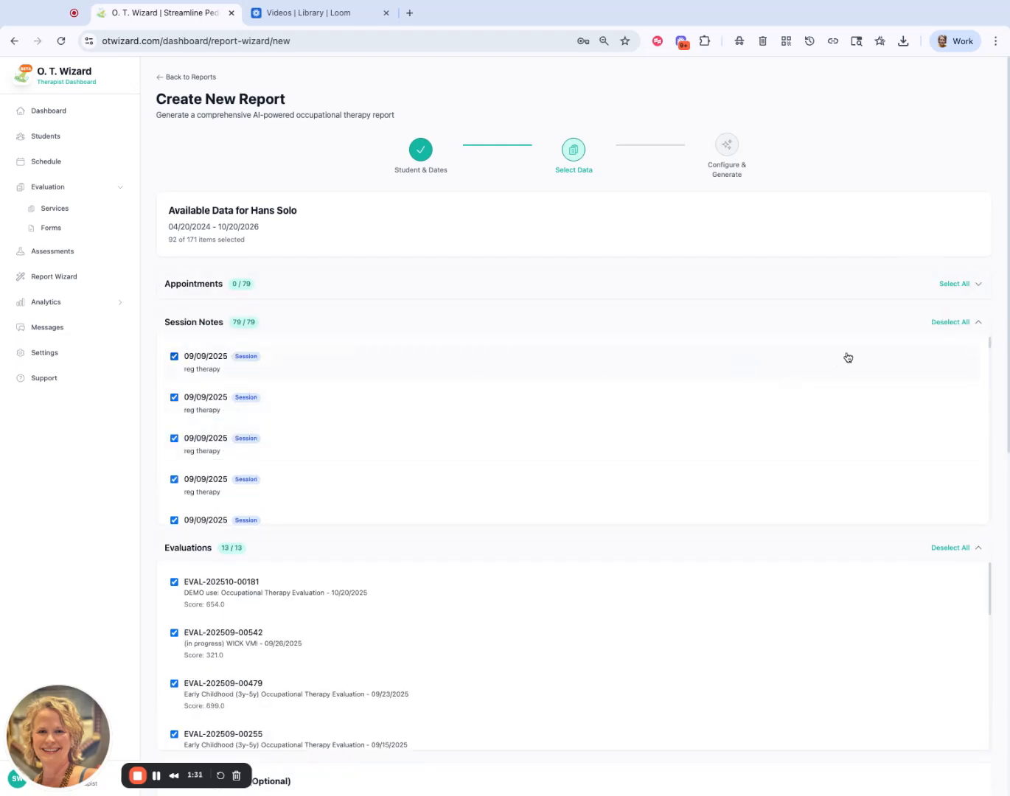
left_click(953, 323)
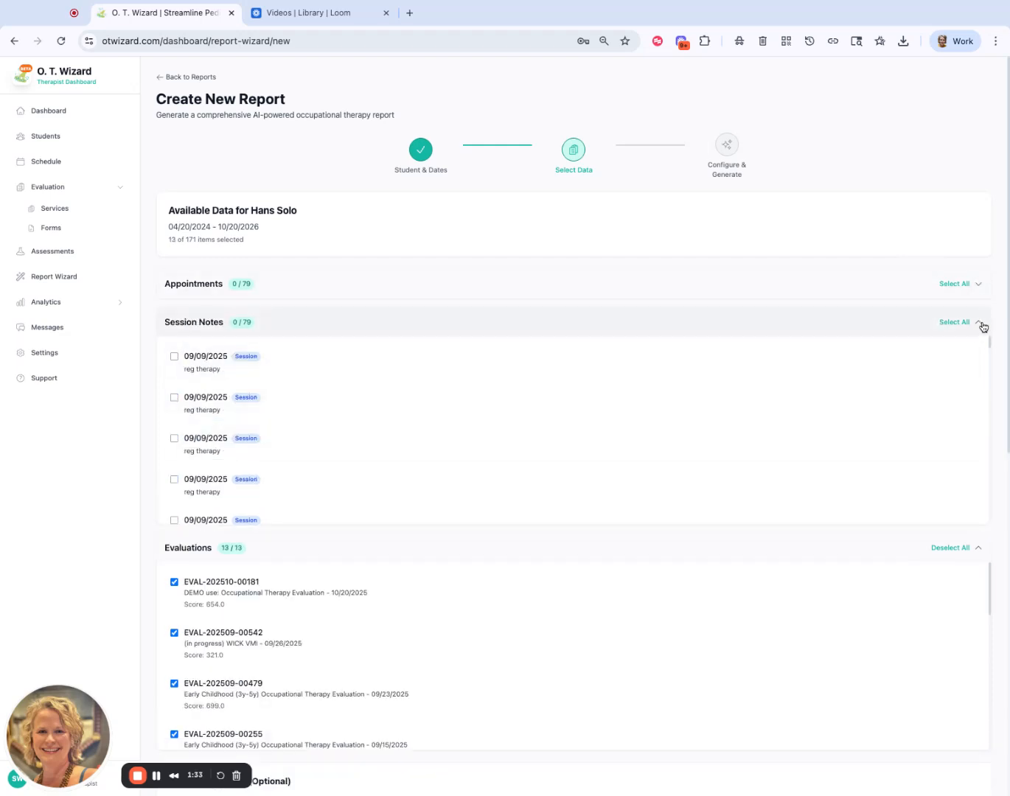
left_click(978, 322)
Step: Deselect all evaluations in the report data
scroll(692, 450, "down", 1)
scroll(692, 450, "down", 2)
scroll(690, 450, "up", 3)
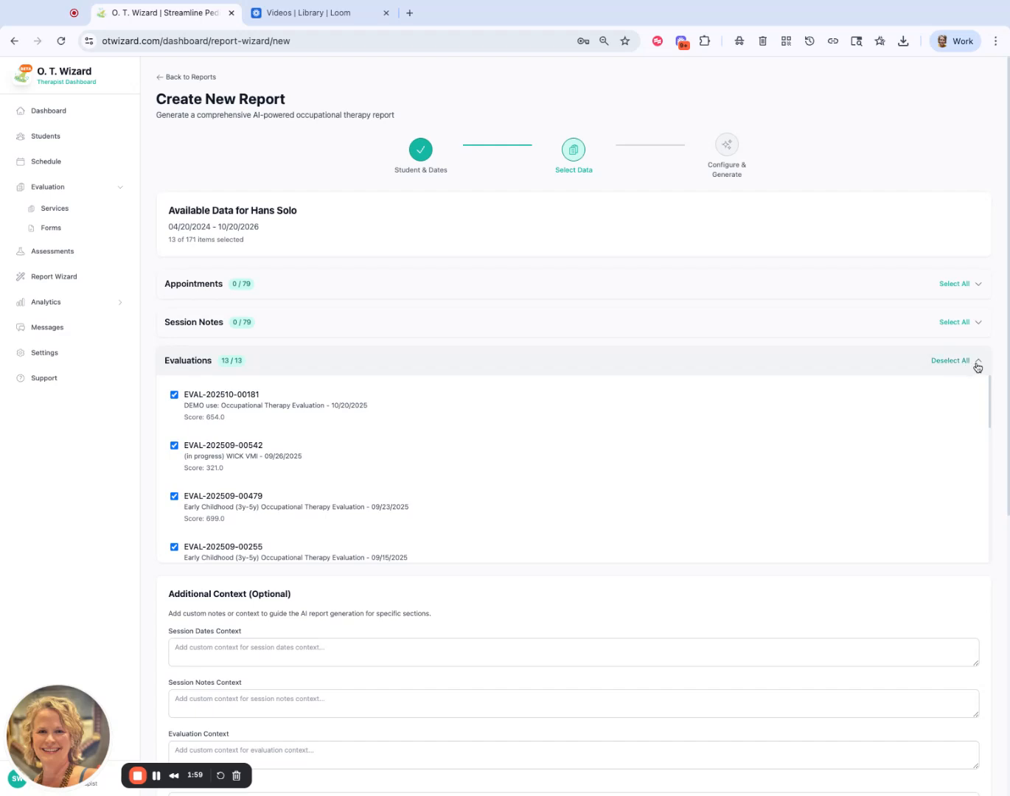
left_click(967, 368)
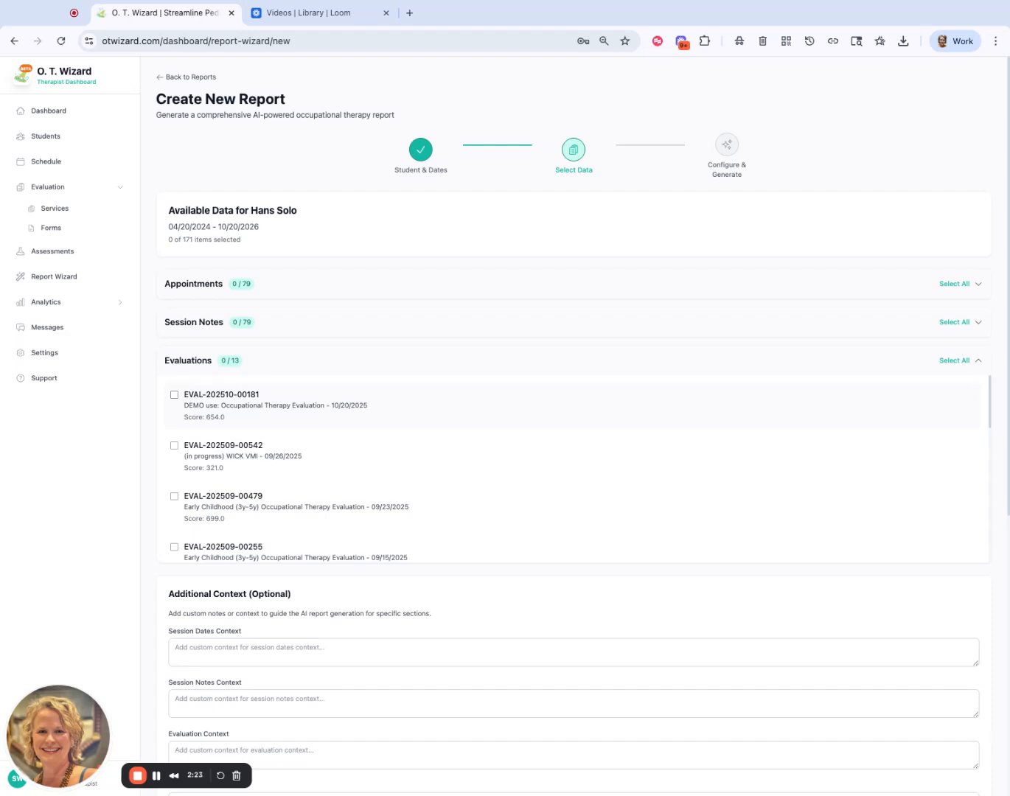
left_click(282, 416)
scroll(339, 435, "down", 1)
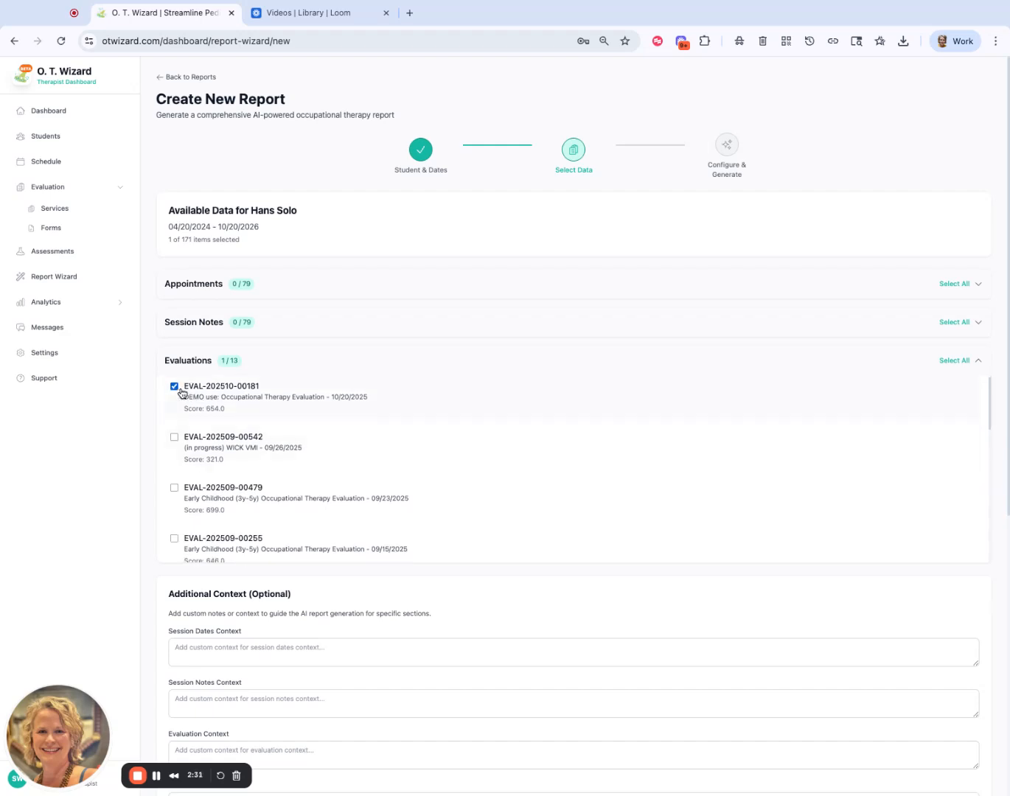
left_click(180, 391)
Step: Include the Early Childhood (3y-5y) Occupational Therapy Evaluation dated 09/23/2025 in the report data
left_click(182, 492)
scroll(322, 501, "down", 3)
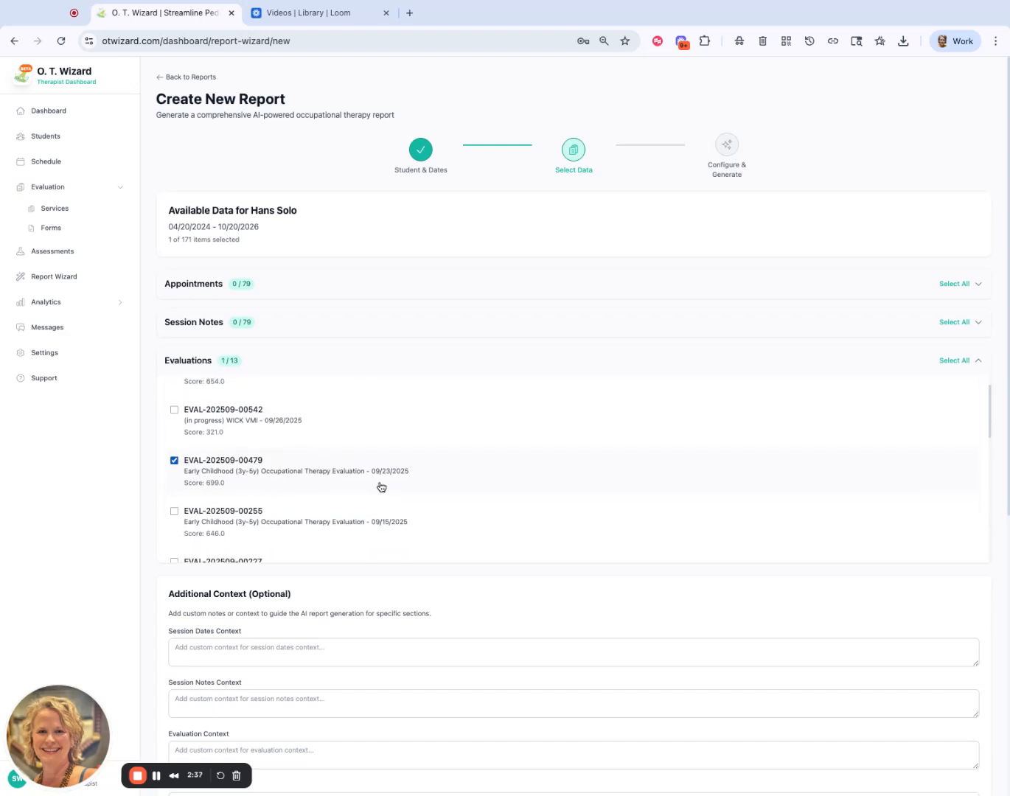
scroll(660, 453, "down", 1)
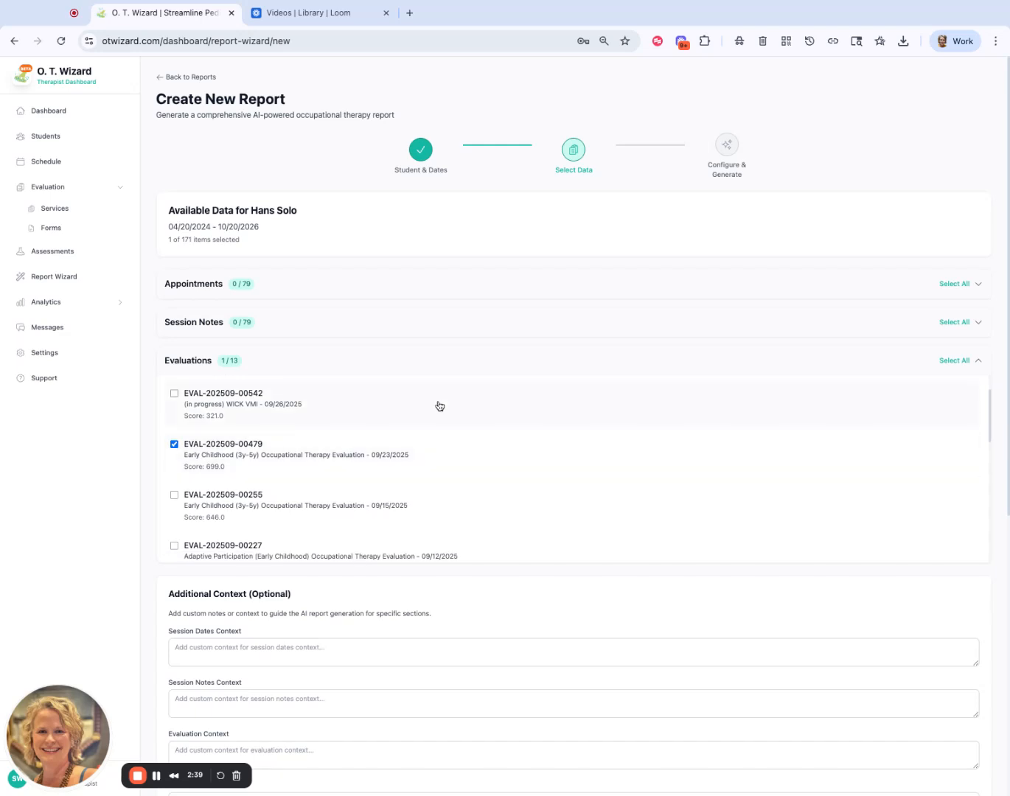
scroll(442, 407, "down", 1)
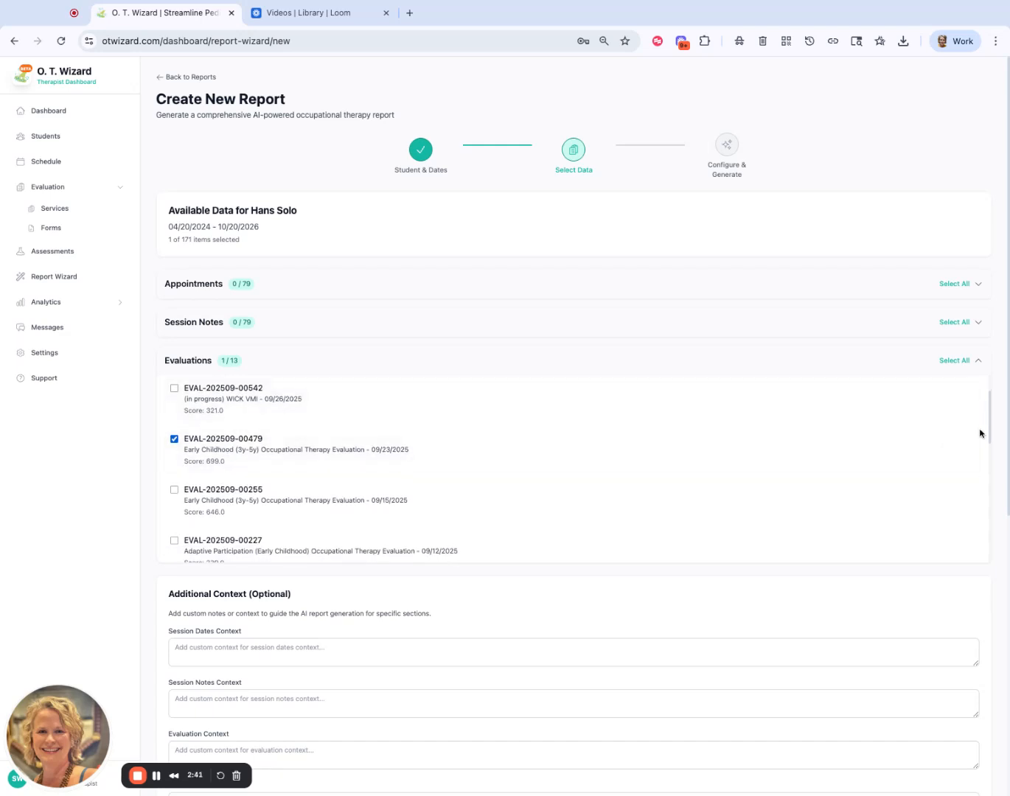
scroll(1004, 462, "down", 1)
scroll(767, 508, "down", 1)
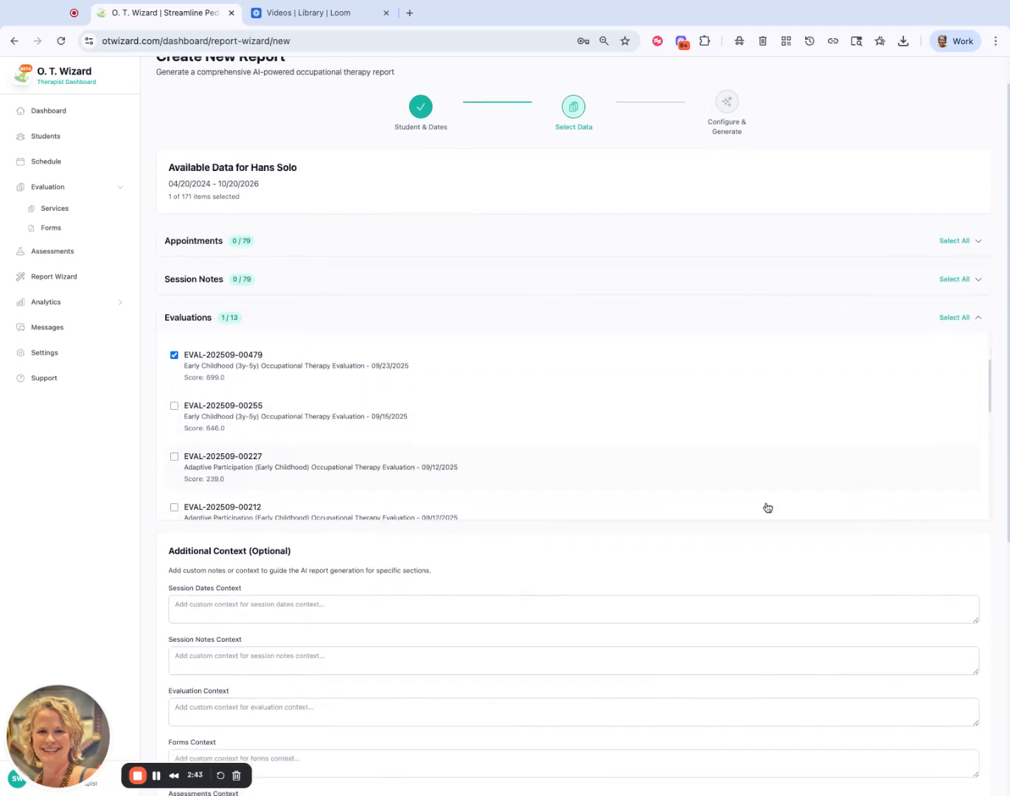
Step: Review the optional additional context fields, leave them blank, and continue to the report configuration stage
scroll(539, 553, "down", 5)
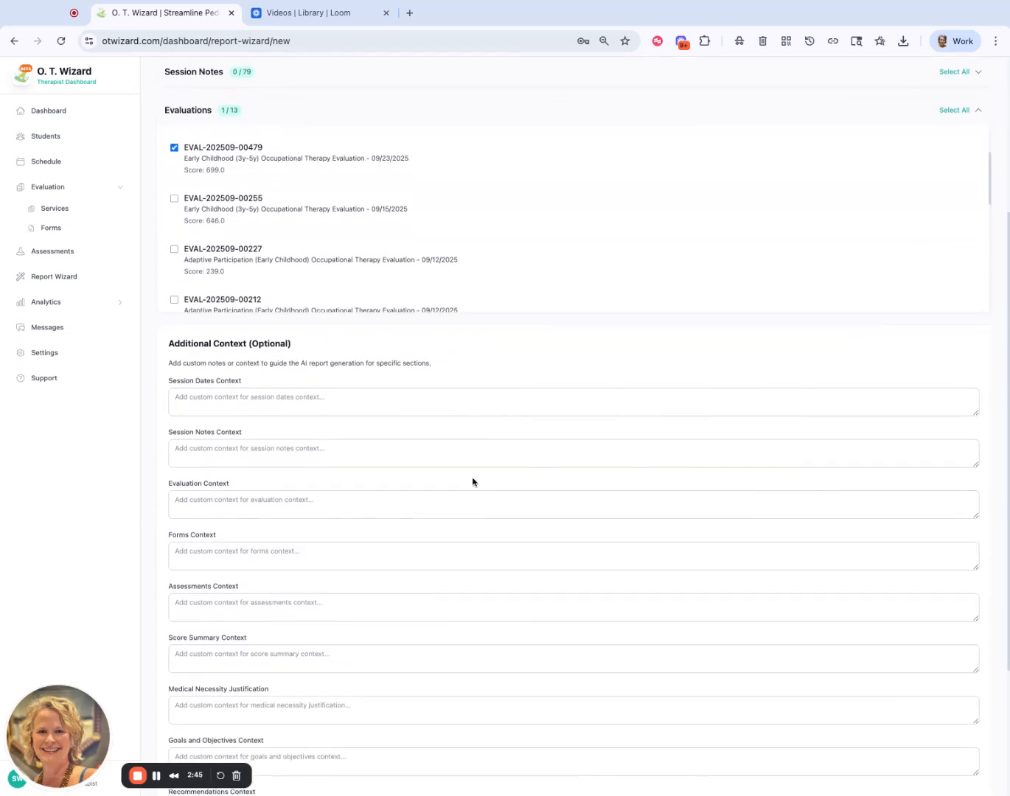
scroll(266, 619, "up", 3)
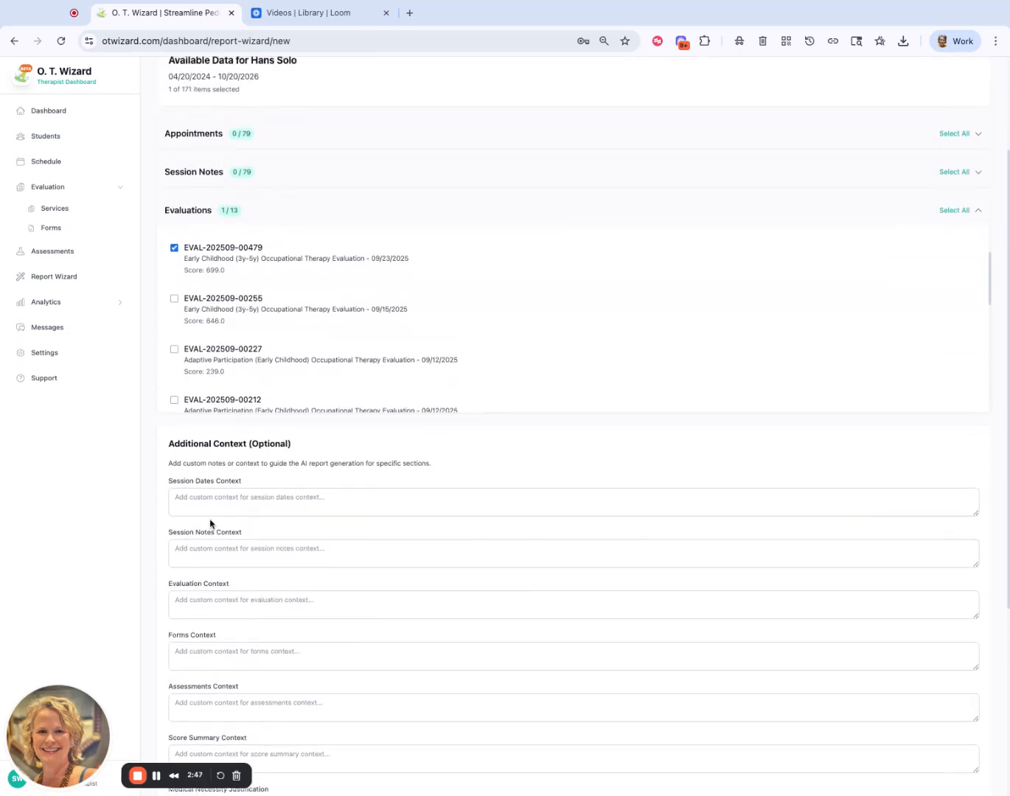
scroll(287, 413, "up", 1)
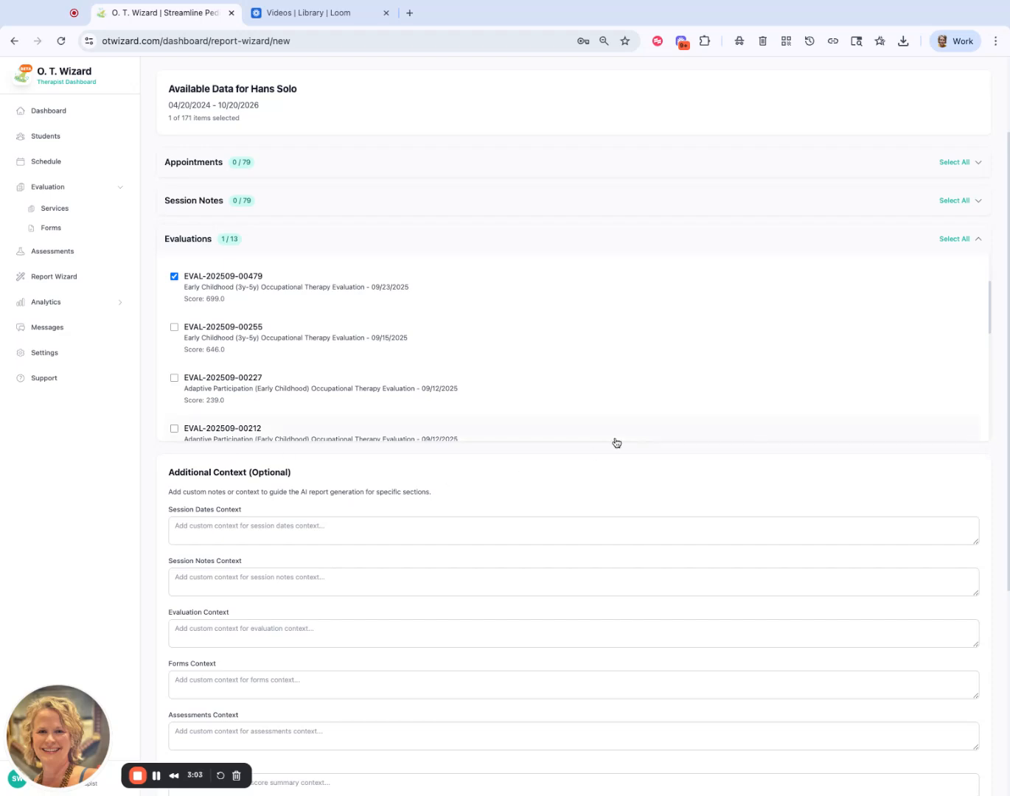
scroll(906, 438, "down", 2)
scroll(825, 453, "down", 1)
scroll(856, 452, "down", 5)
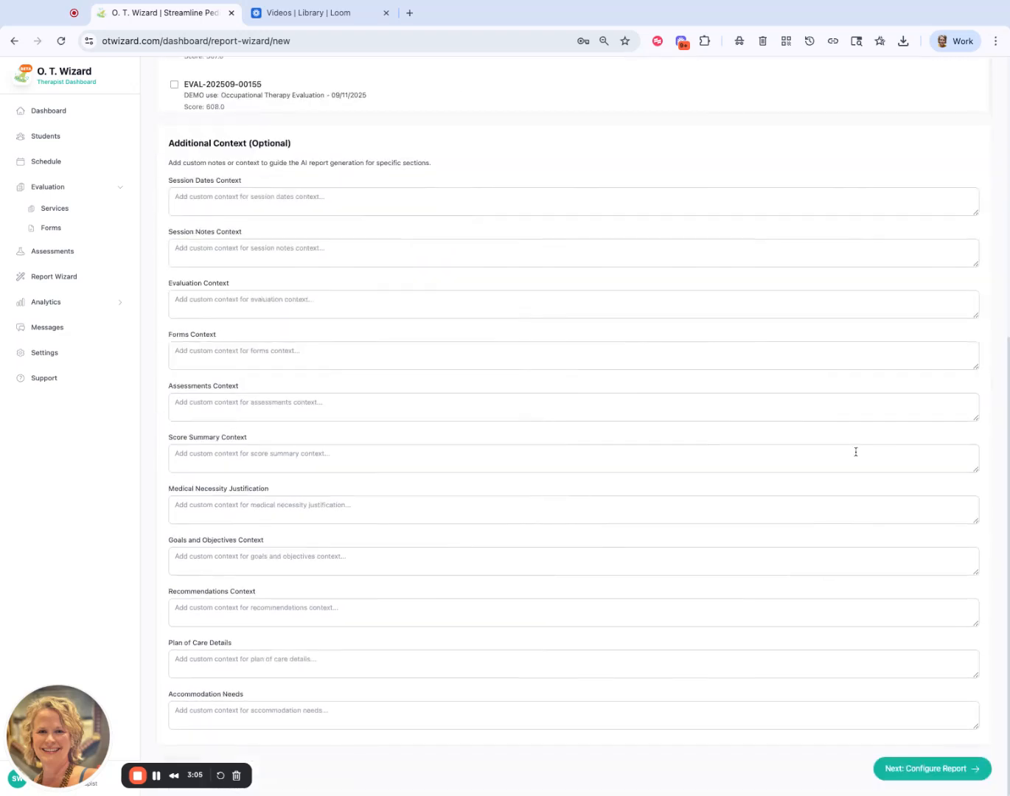
left_click(930, 771)
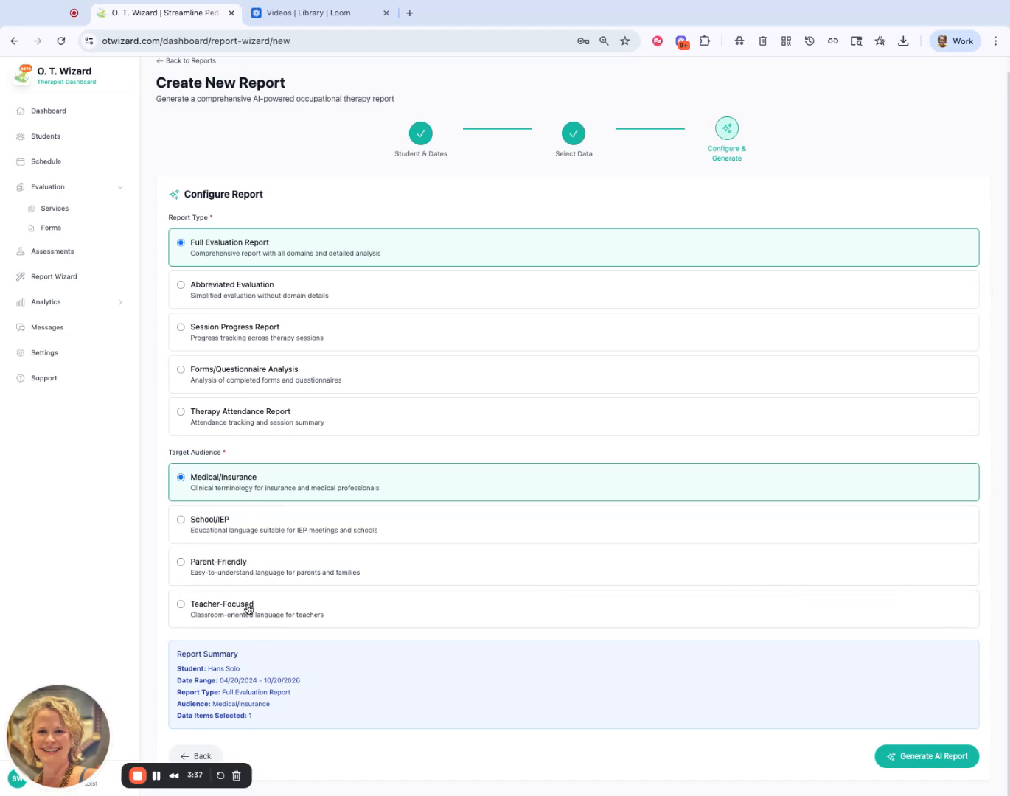
Step: Generate the AI report as a Full Evaluation Report for the Medical/Insurance audience
scroll(254, 608, "up", 1)
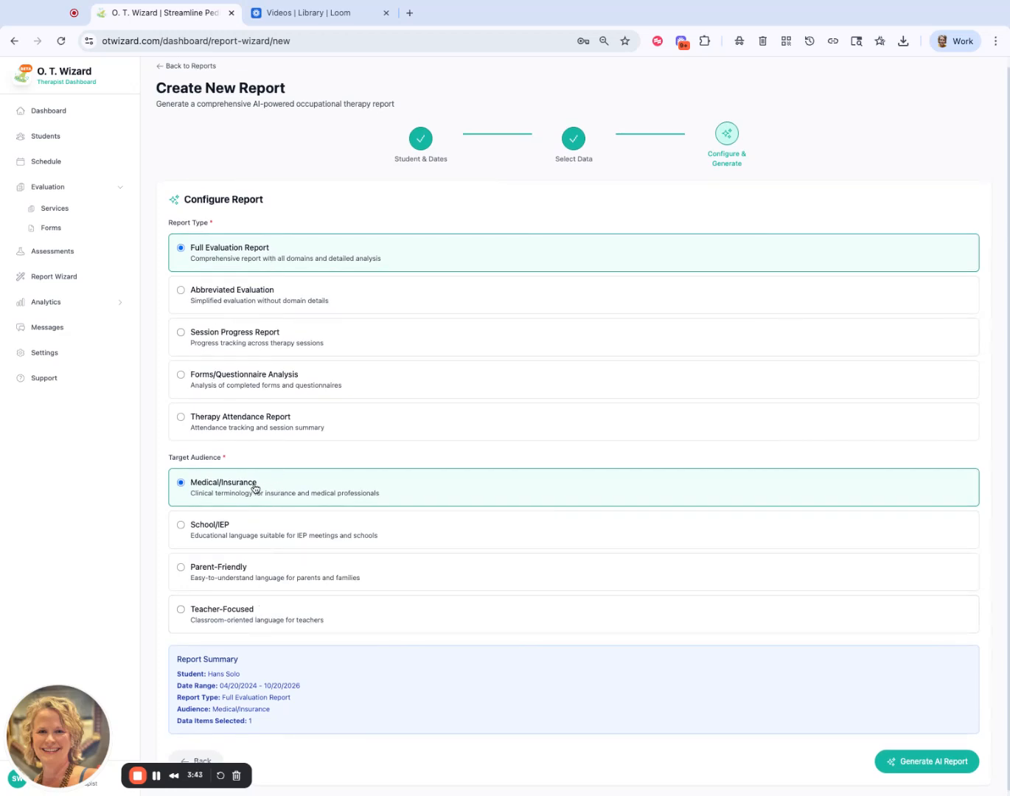
scroll(351, 494, "down", 1)
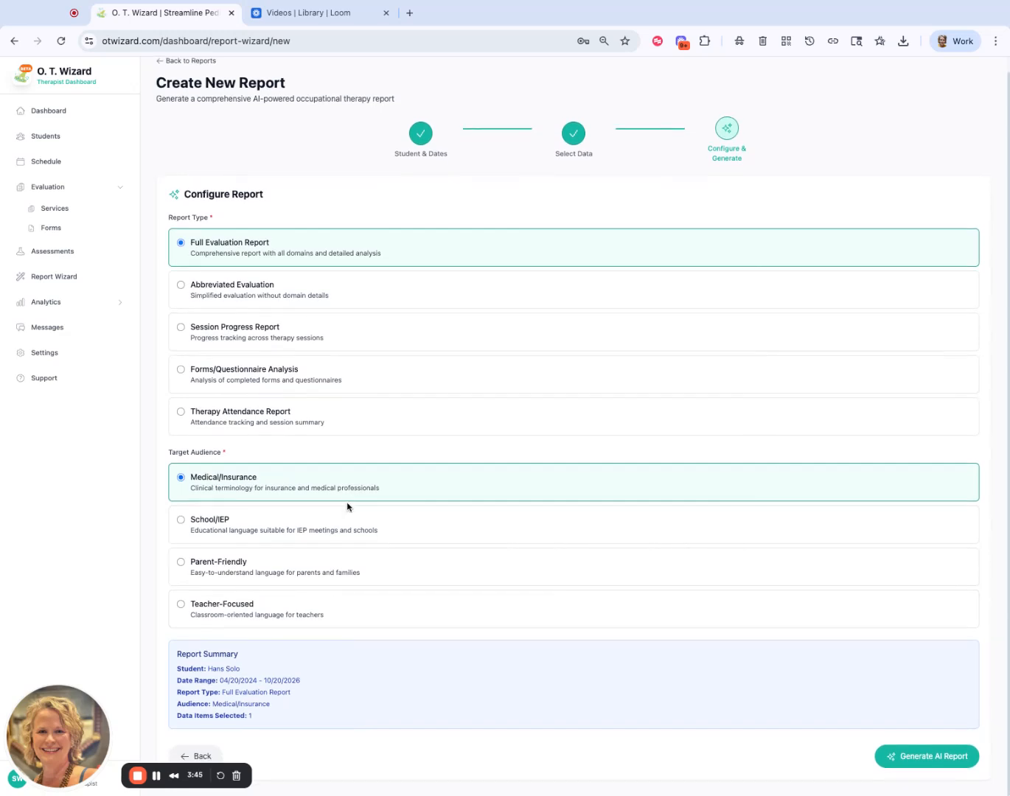
left_click(928, 756)
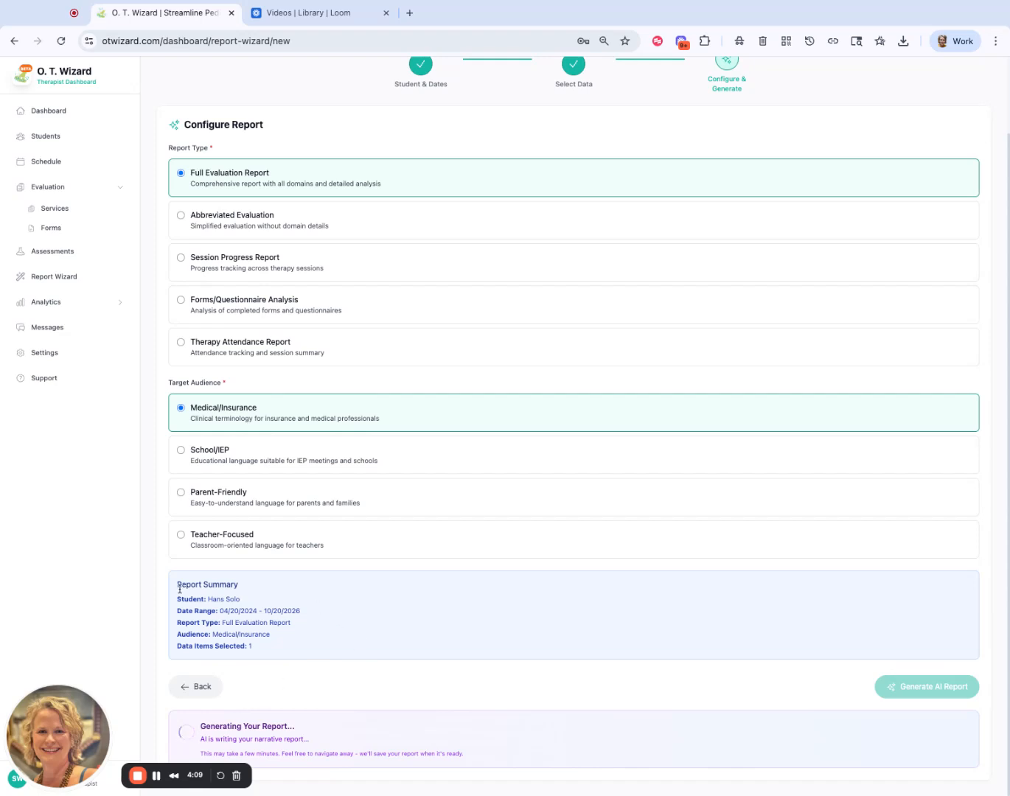
scroll(182, 309, "up", 2)
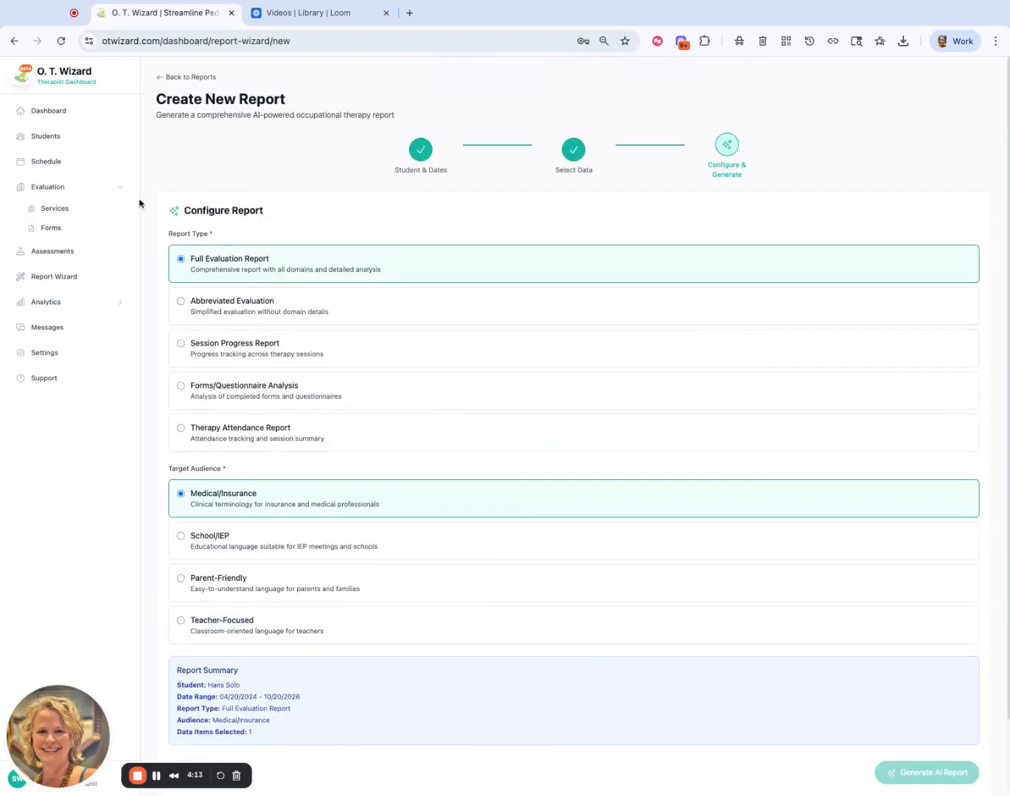
scroll(946, 679, "down", 1)
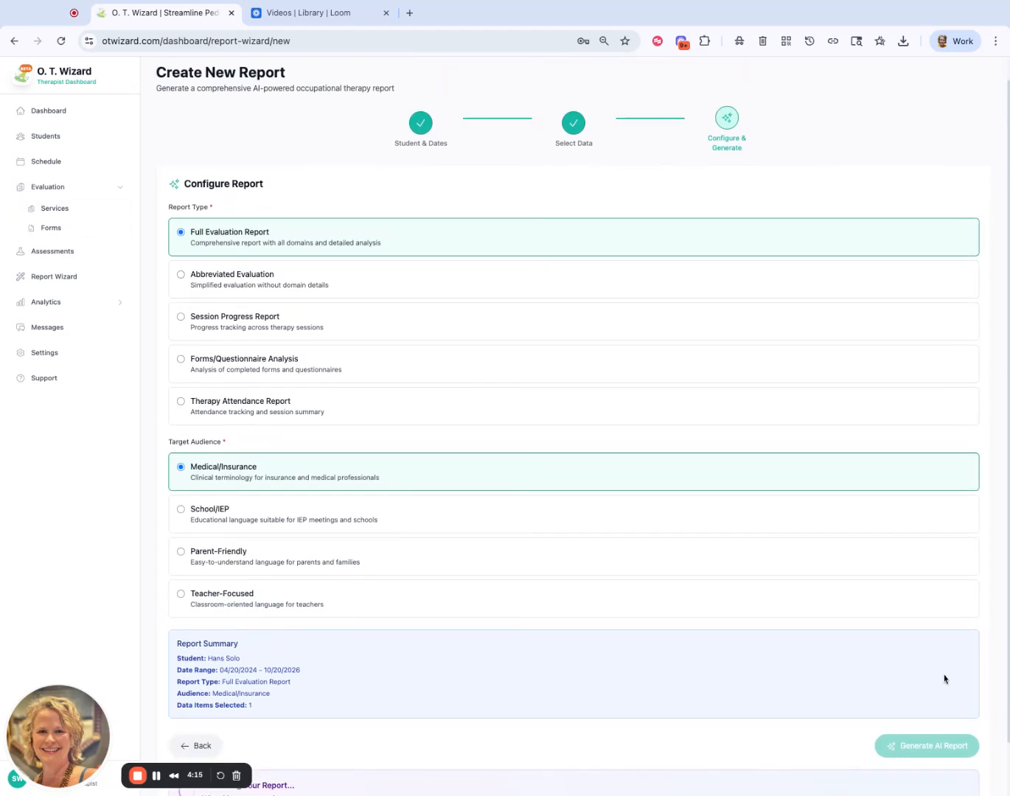
scroll(283, 305, "up", 1)
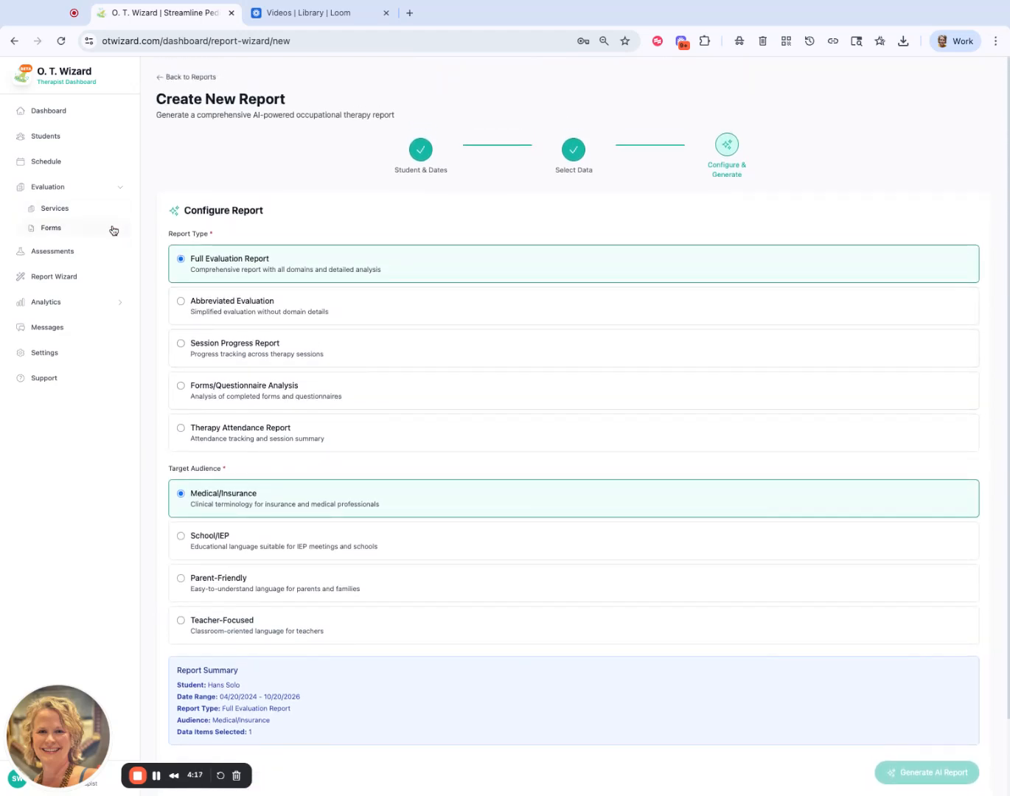
scroll(243, 331, "down", 1)
scroll(244, 334, "down", 1)
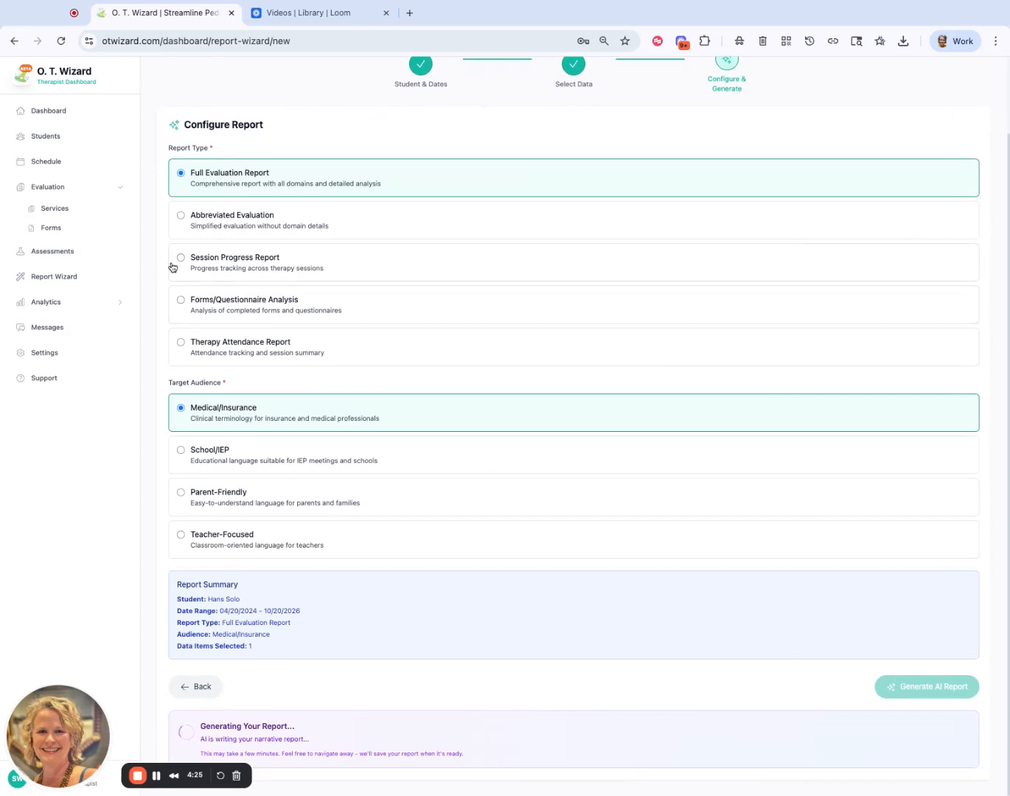
scroll(169, 267, "up", 2)
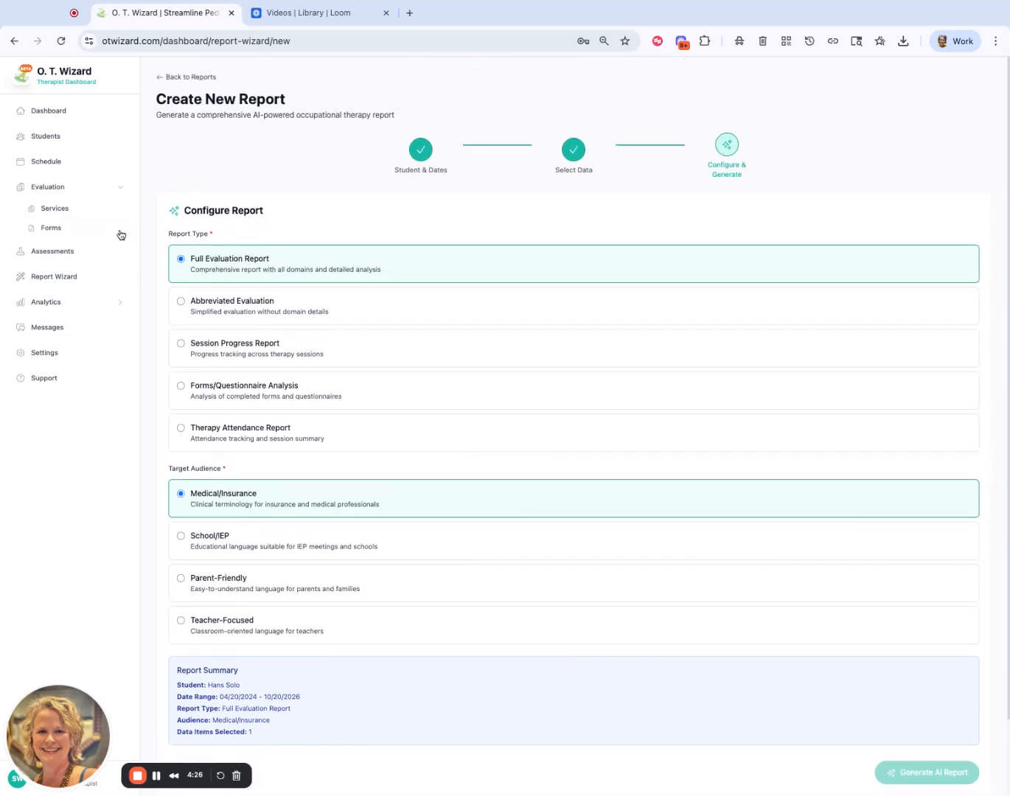
Step: Return to the report list and open the Parent-Friendly Full Evaluation Report created Oct 19, 2025 in the editor
left_click(63, 277)
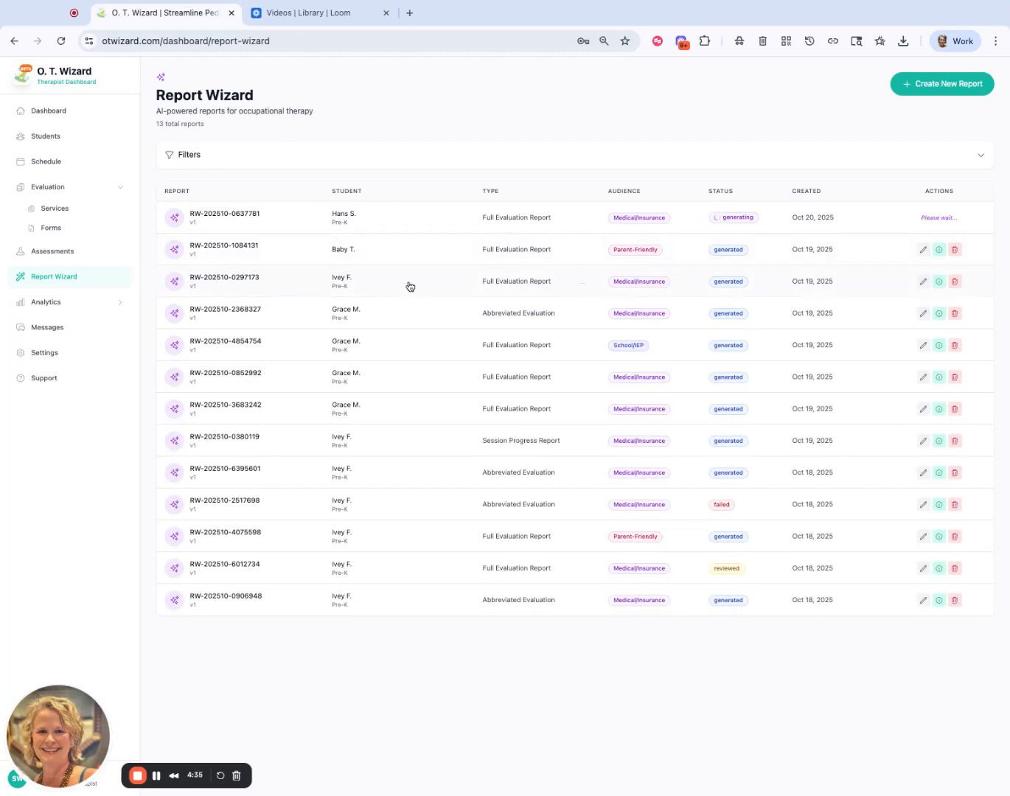
left_click(924, 253)
scroll(593, 444, "down", 1)
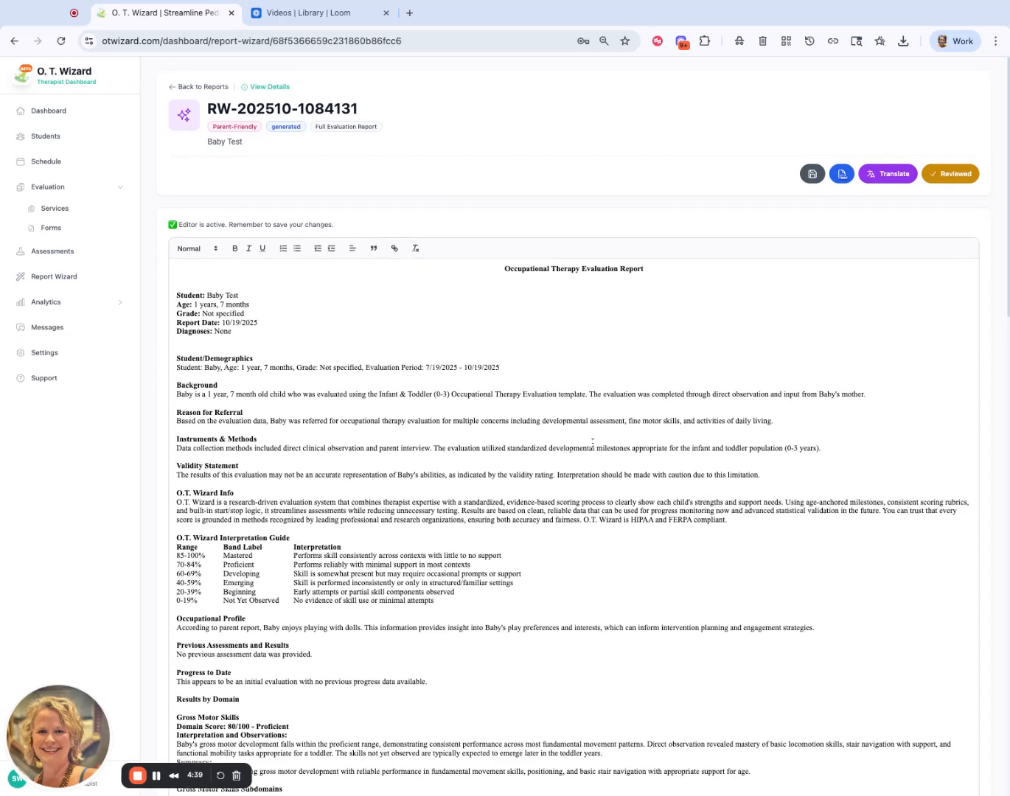
Step: Review the Parent-Friendly report's background, domain results, score summary, SMART goals and recommendations
scroll(593, 444, "down", 2)
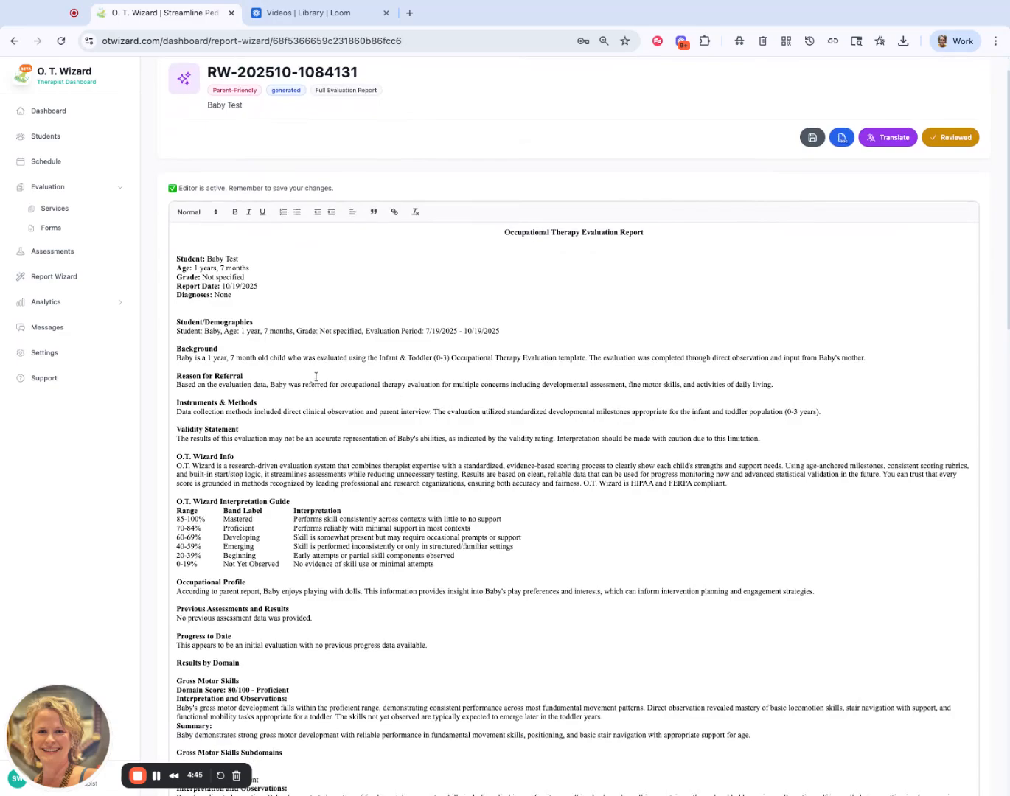
scroll(317, 369, "down", 15)
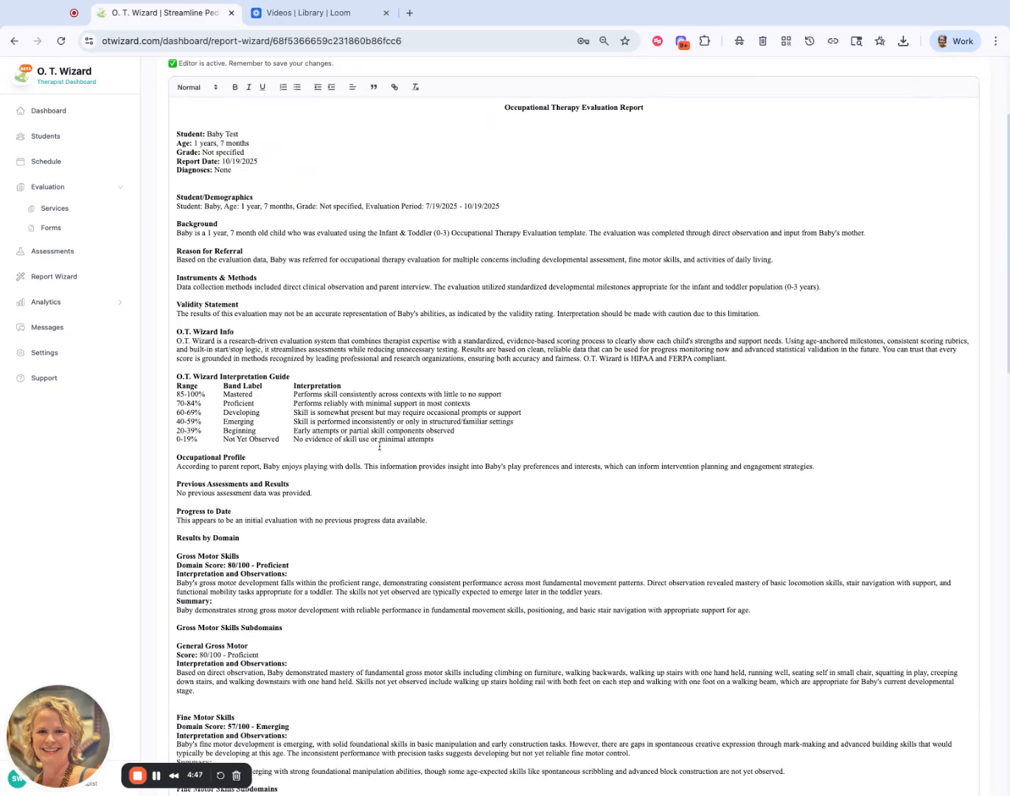
scroll(427, 465, "down", 20)
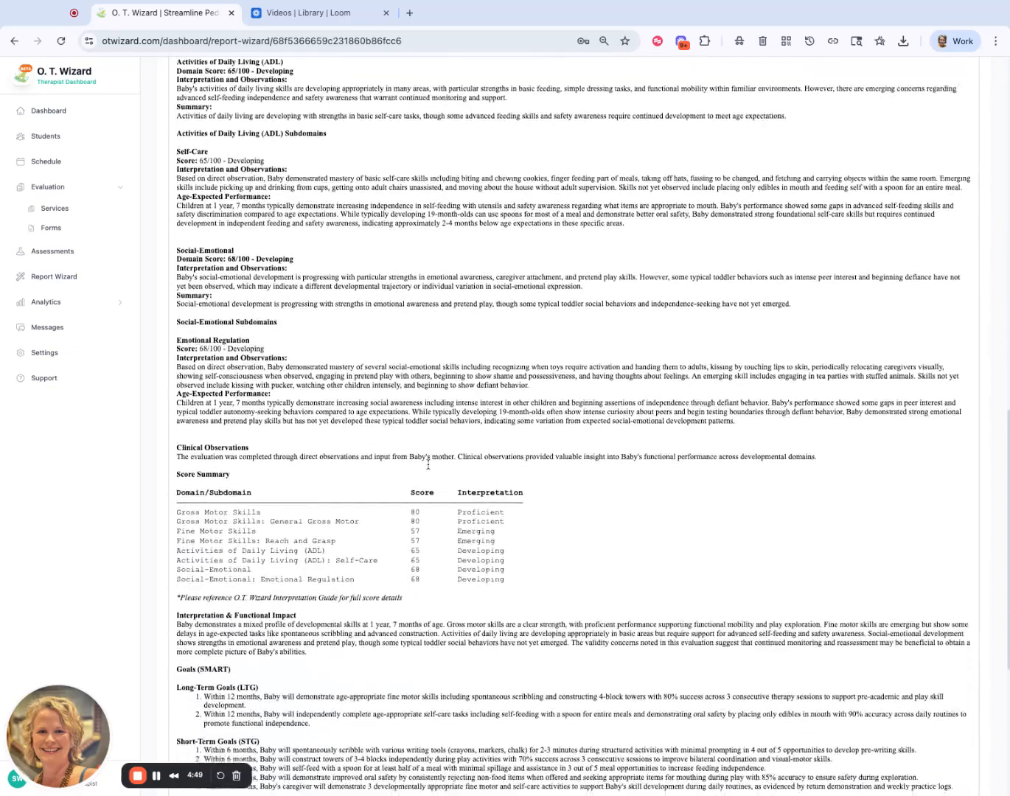
scroll(289, 424, "up", 20)
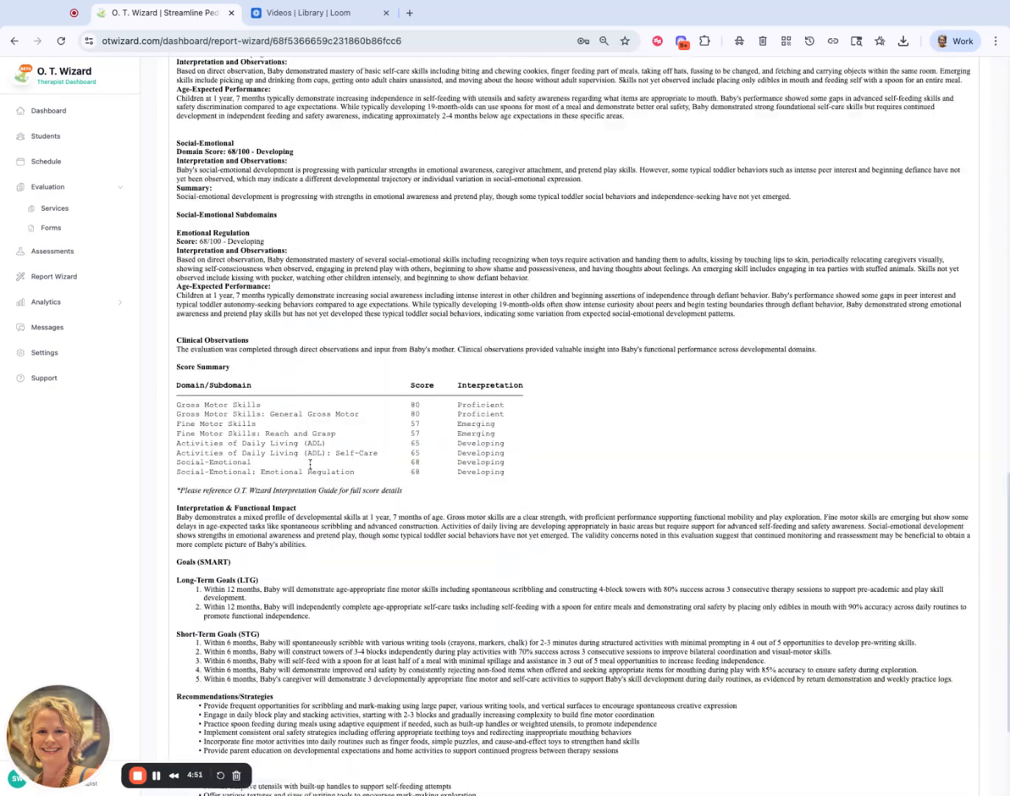
Step: Open the School/IEP Full Evaluation Report from the report list and remove the last initial from its Student line
left_click(197, 89)
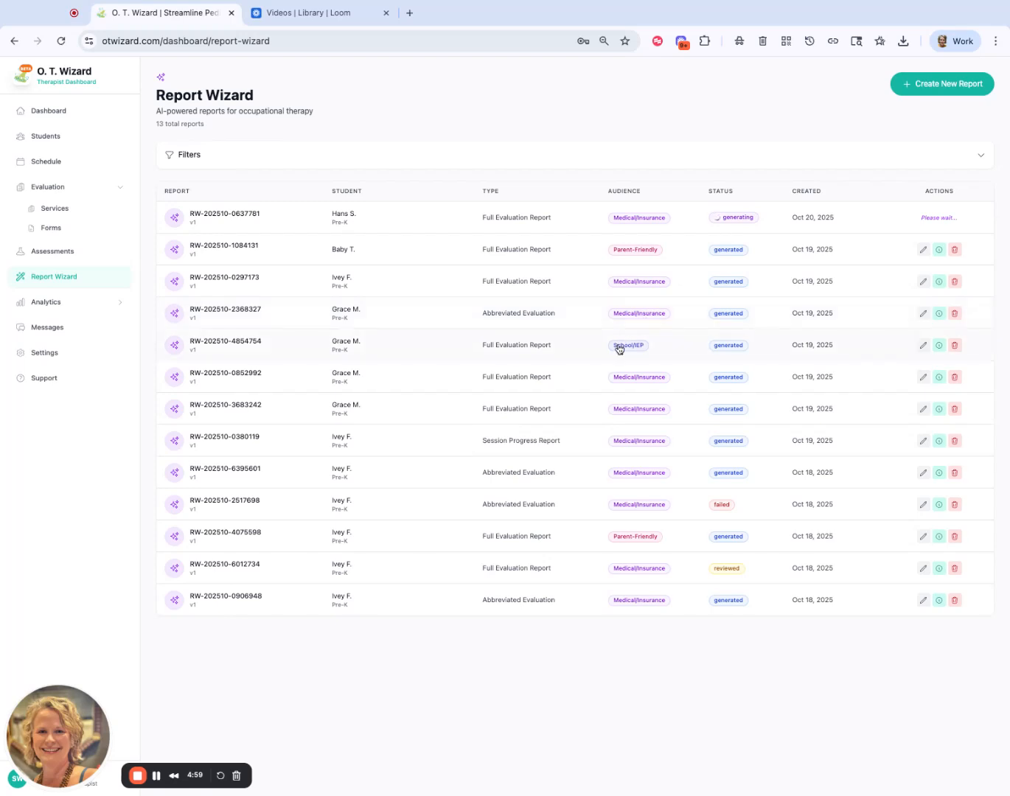
left_click(924, 346)
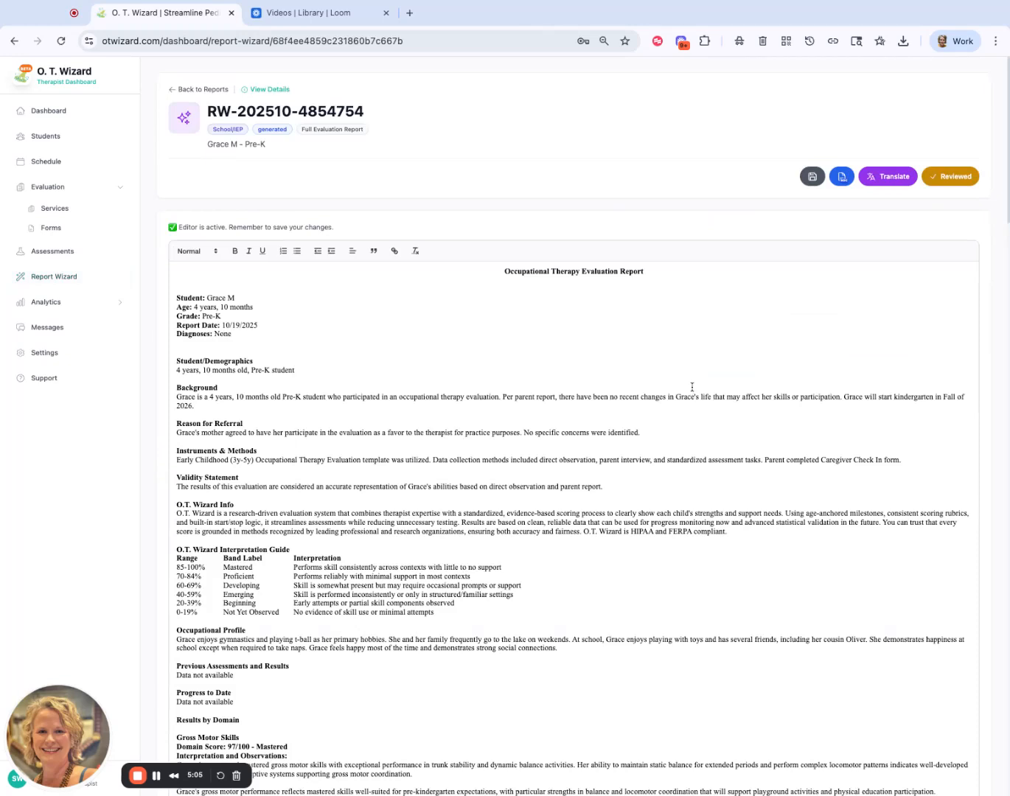
left_click(246, 298)
scroll(398, 546, "down", 3)
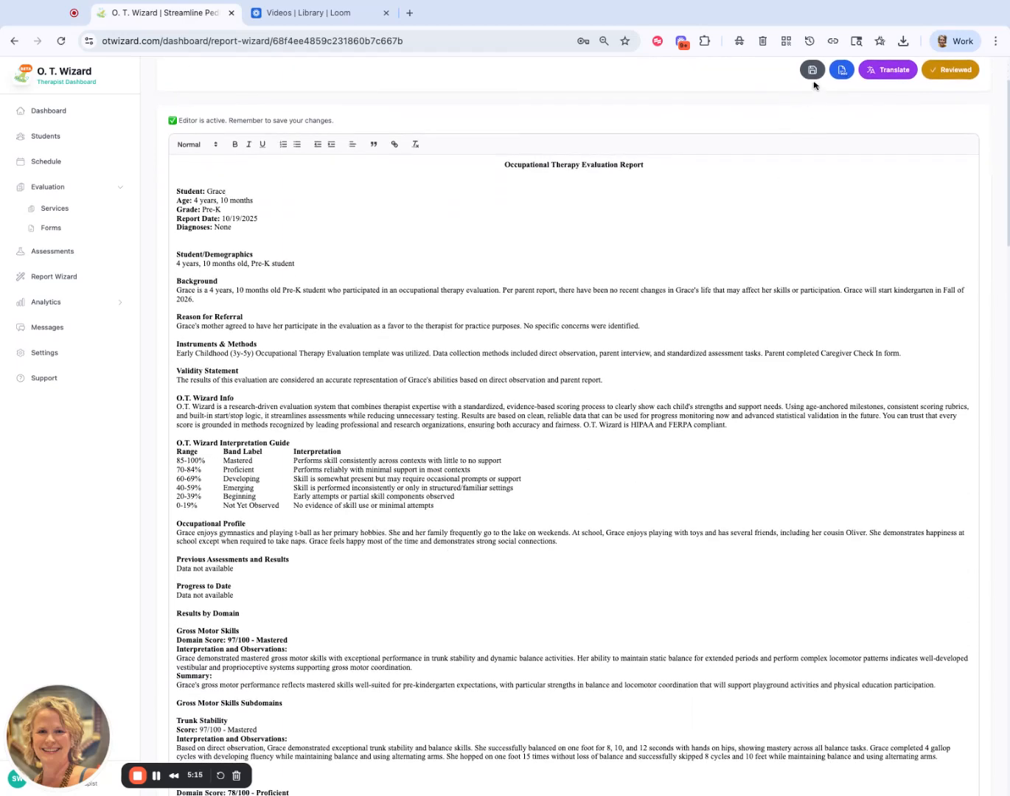
Step: Open the Medical/Insurance Full Evaluation Report created Oct 20, 2025 and review its background sections and results by domain
scroll(806, 106, "up", 3)
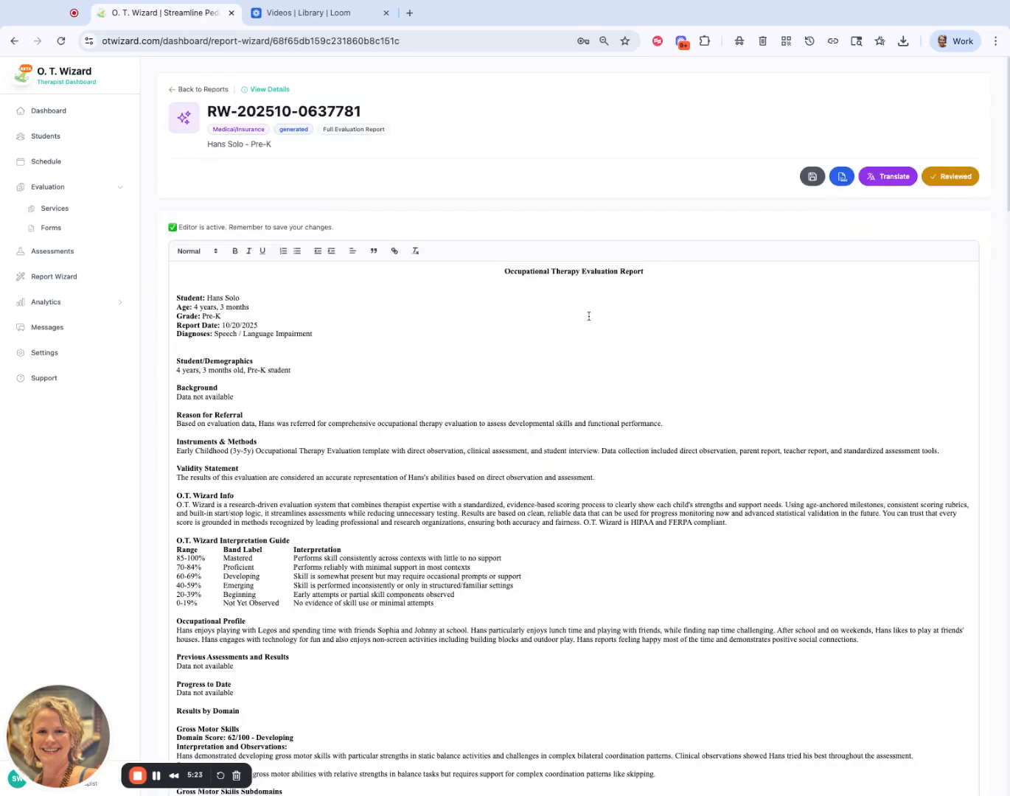
scroll(516, 487, "down", 5)
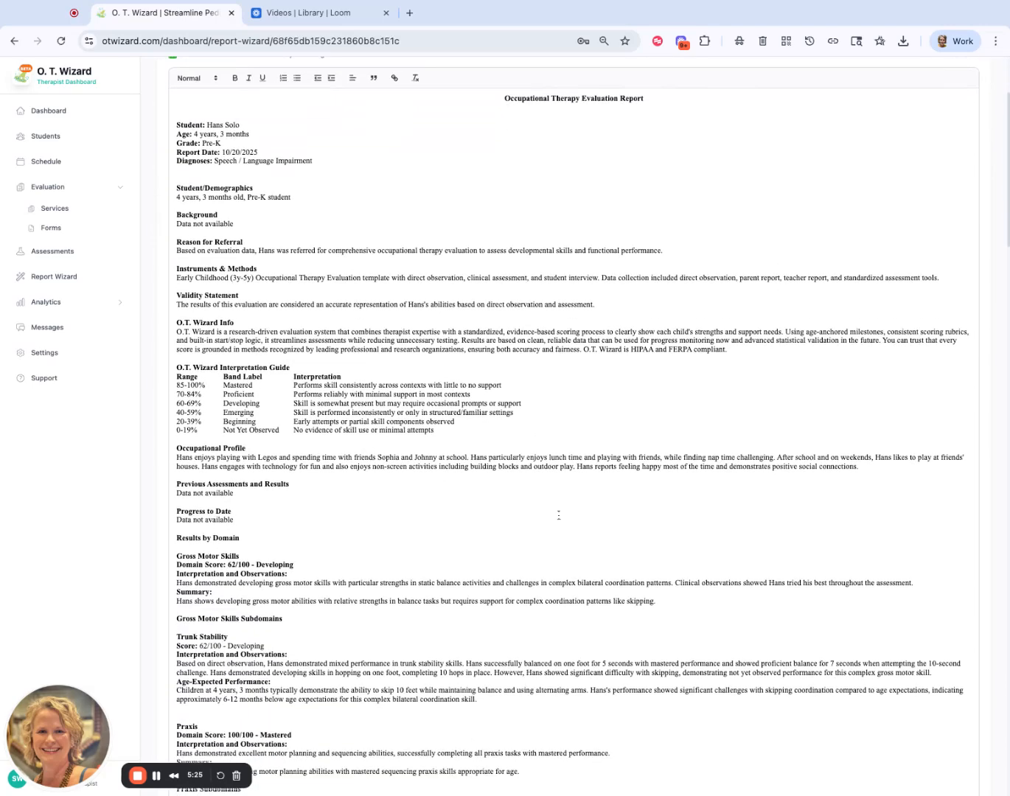
scroll(559, 515, "down", 8)
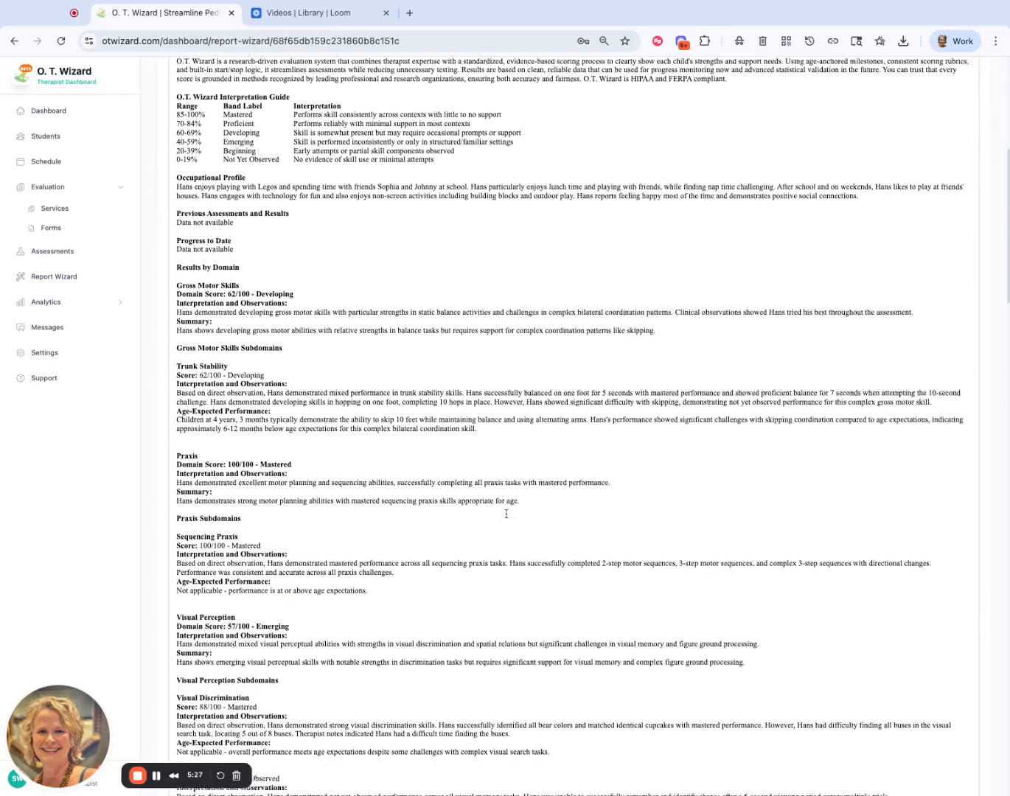
scroll(507, 514, "down", 10)
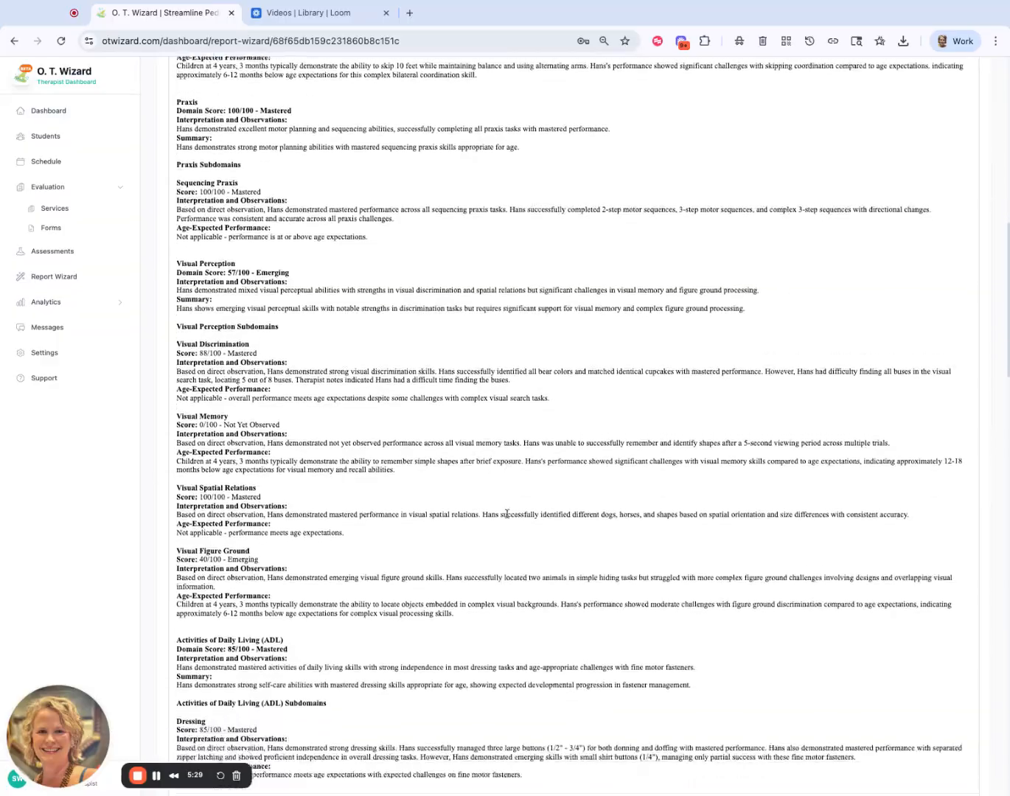
scroll(507, 514, "down", 2)
scroll(507, 514, "up", 20)
scroll(511, 510, "down", 20)
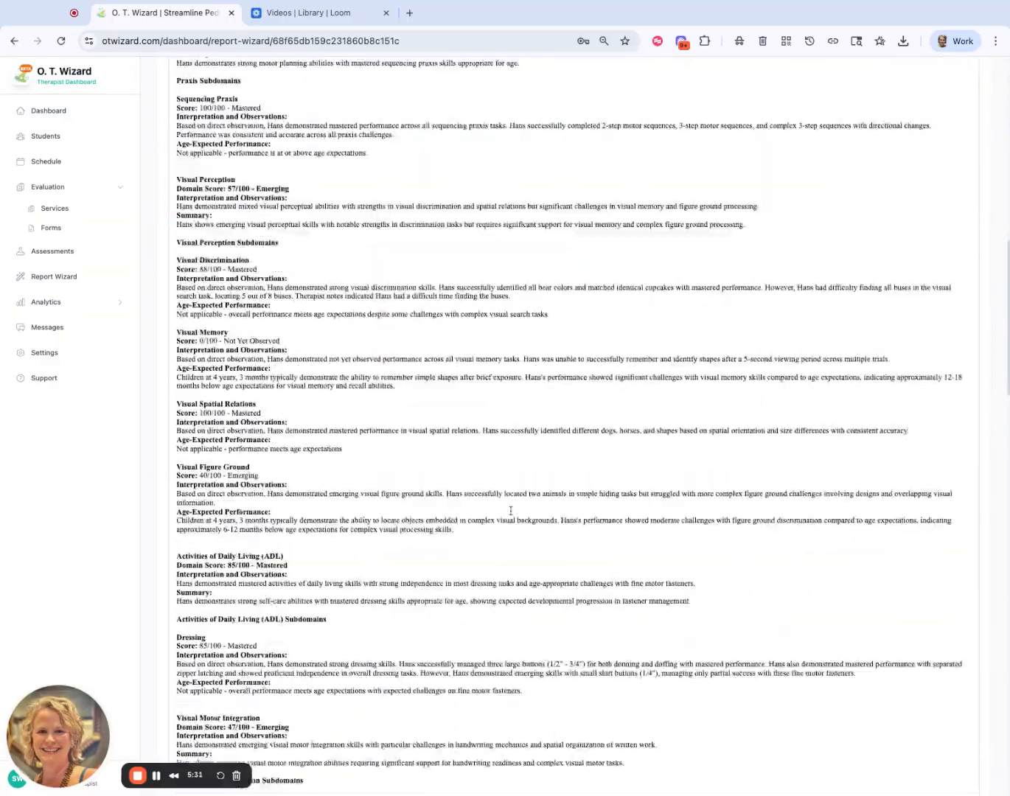
Step: Examine the report's score summary, medical justification, SMART goals, recommendations, plan of care and accommodations, and return to its beginning
scroll(510, 511, "down", 20)
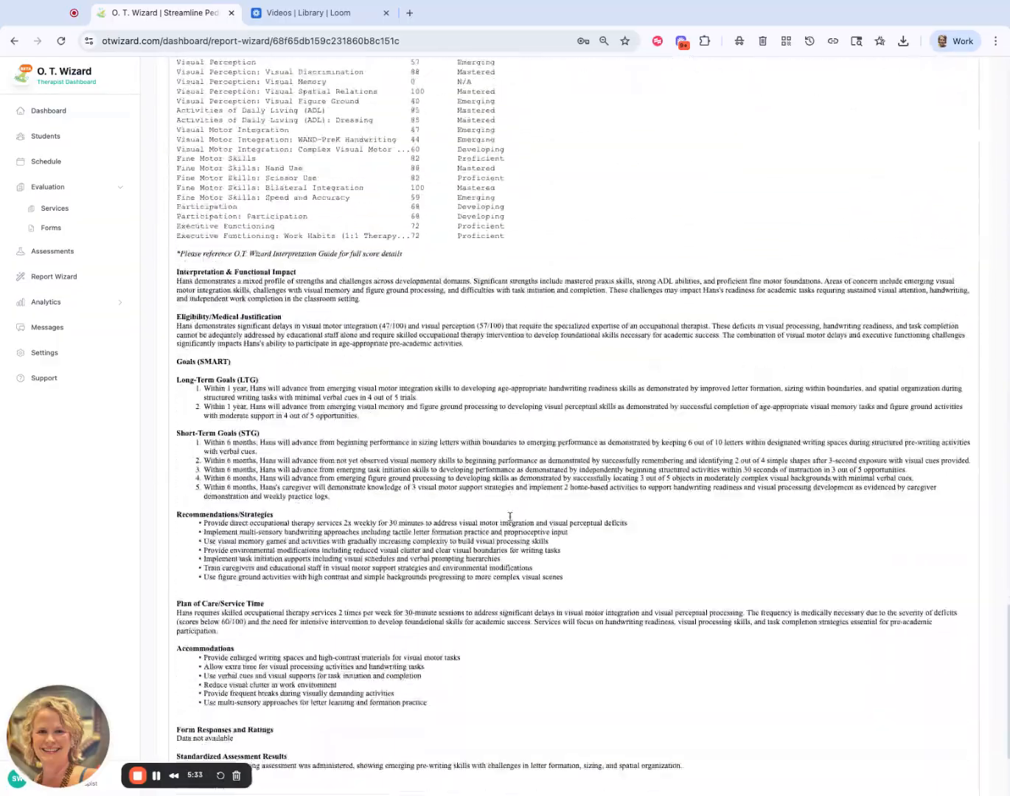
scroll(509, 517, "down", 5)
scroll(494, 516, "up", 3)
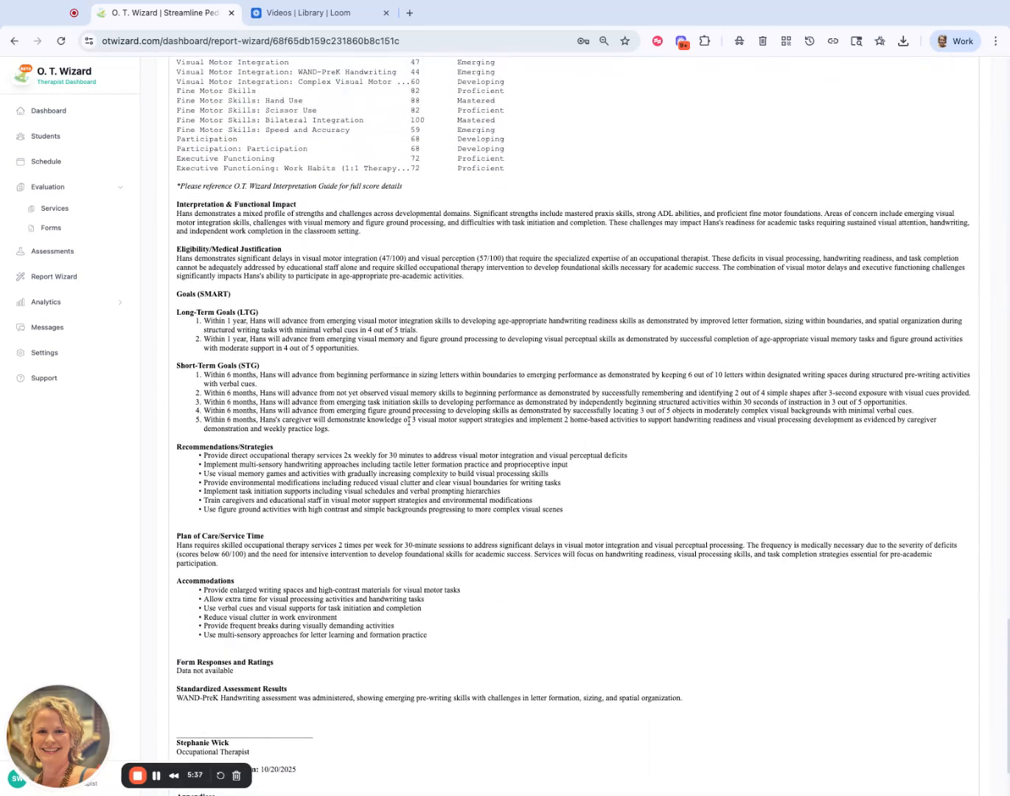
scroll(421, 408, "up", 4)
scroll(374, 433, "down", 2)
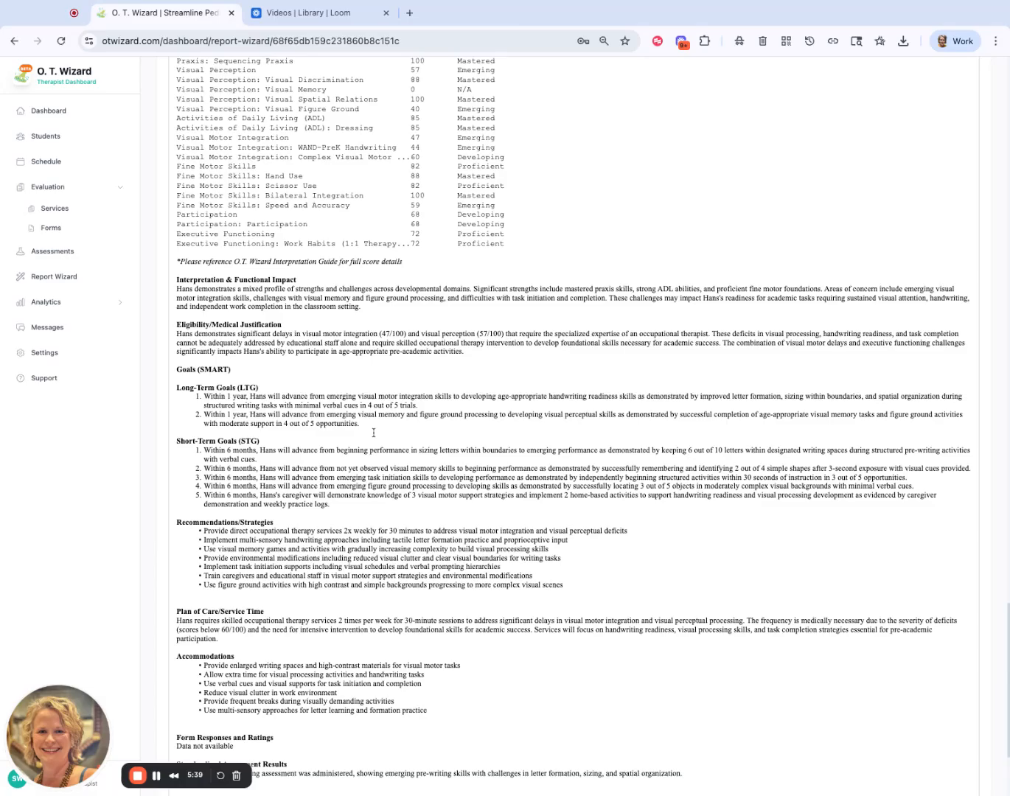
scroll(572, 442, "up", 20)
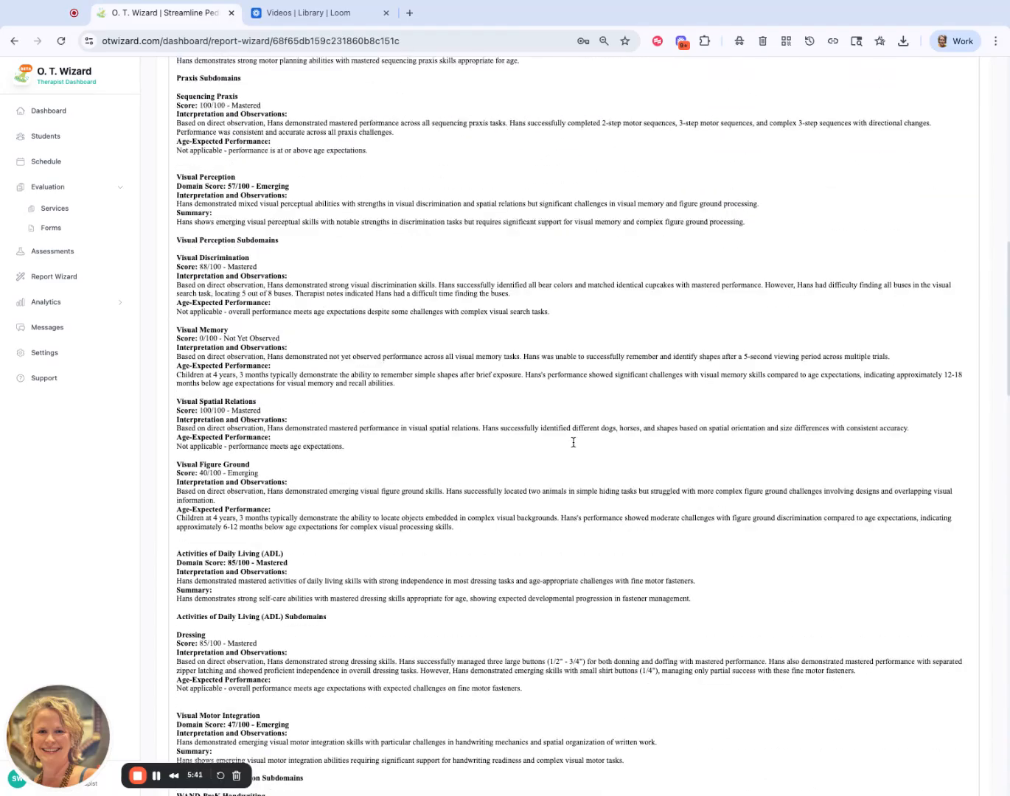
scroll(573, 442, "up", 20)
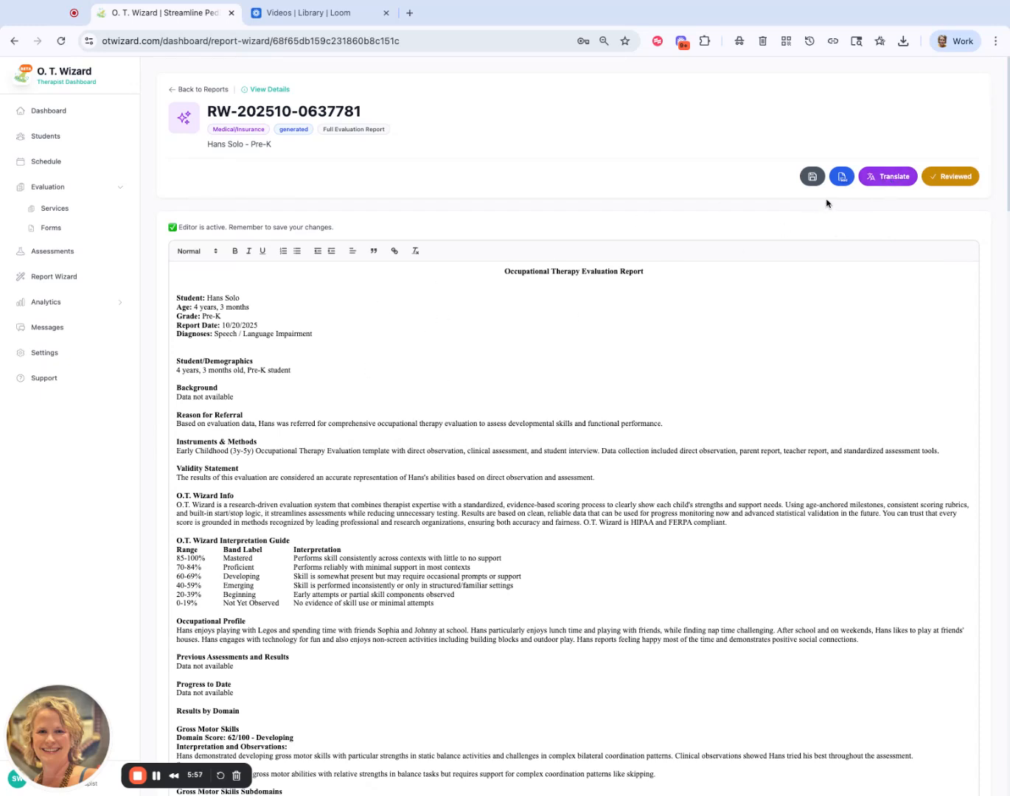
Step: Reopen the Oct 20, 2025 Medical/Insurance report from the report list and read through it down to the signature section
left_click(184, 89)
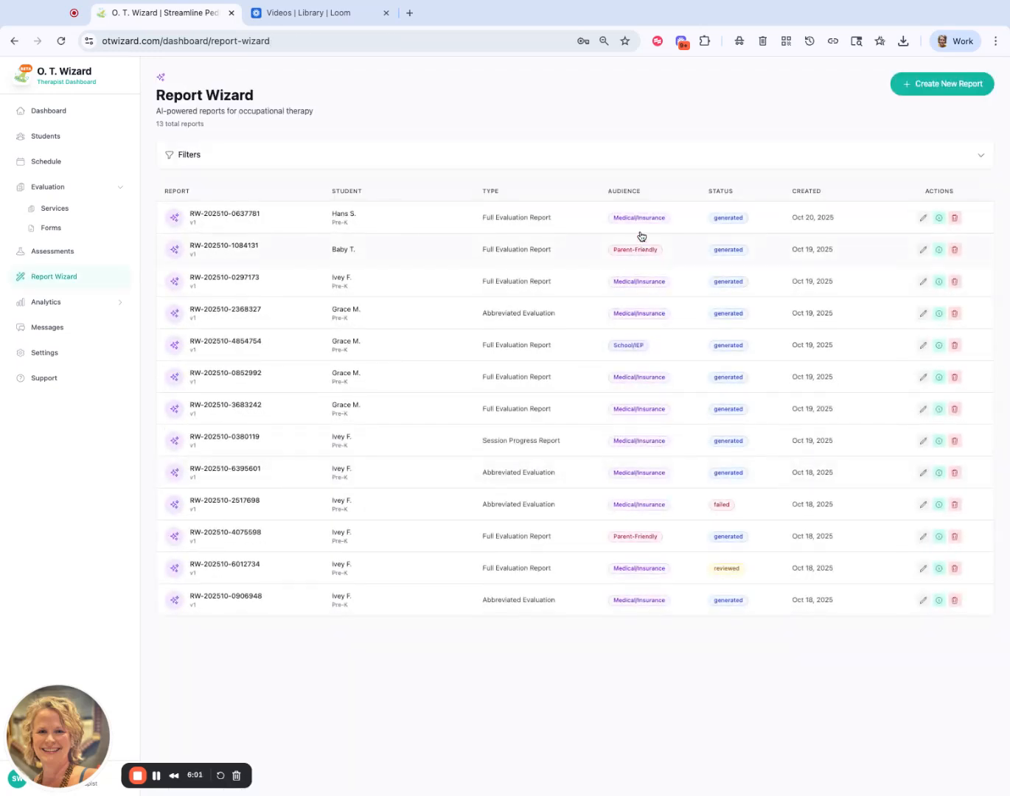
left_click(923, 219)
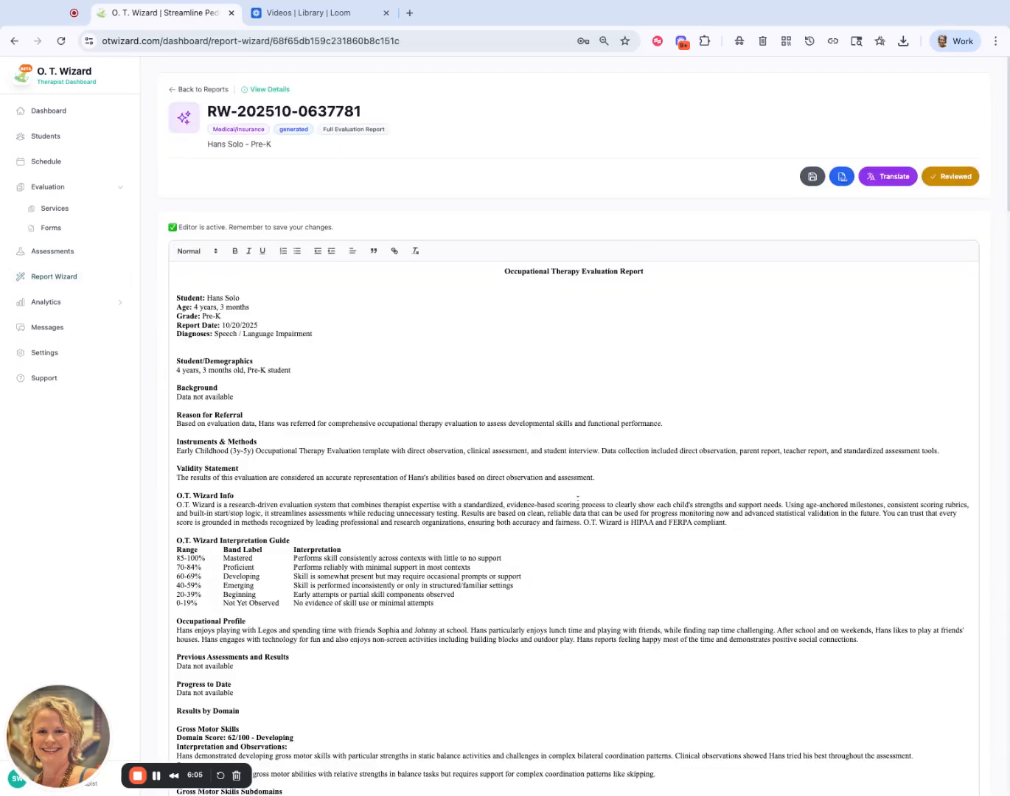
scroll(579, 501, "down", 1)
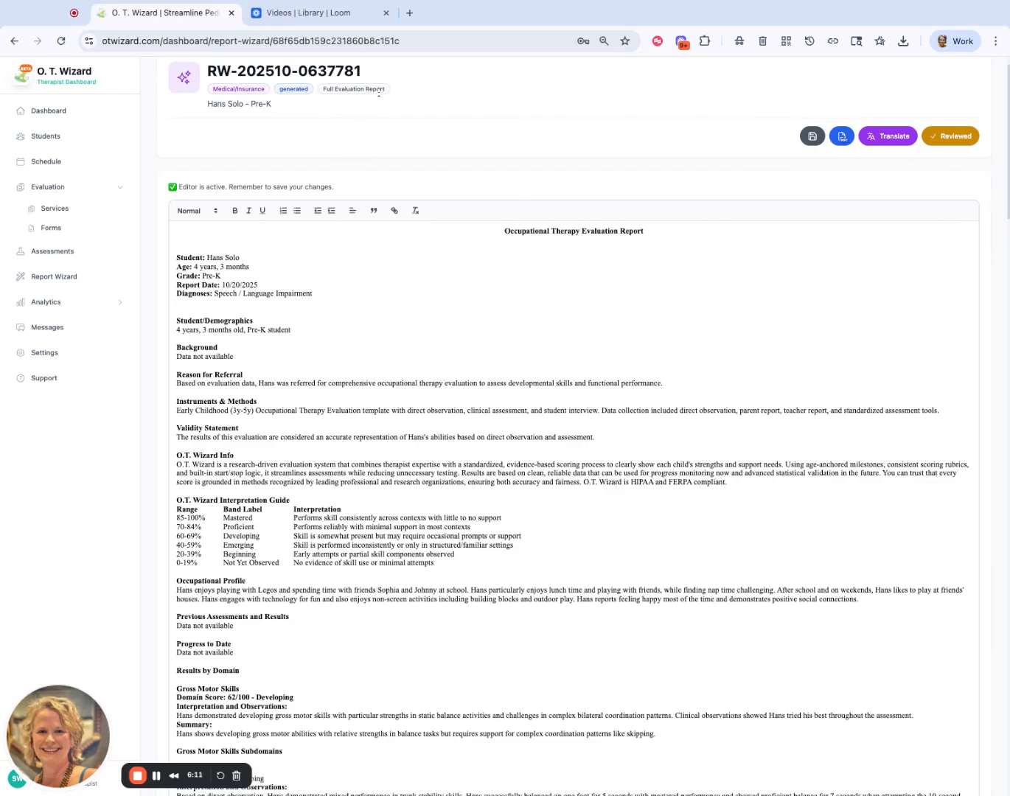
scroll(503, 428, "down", 9)
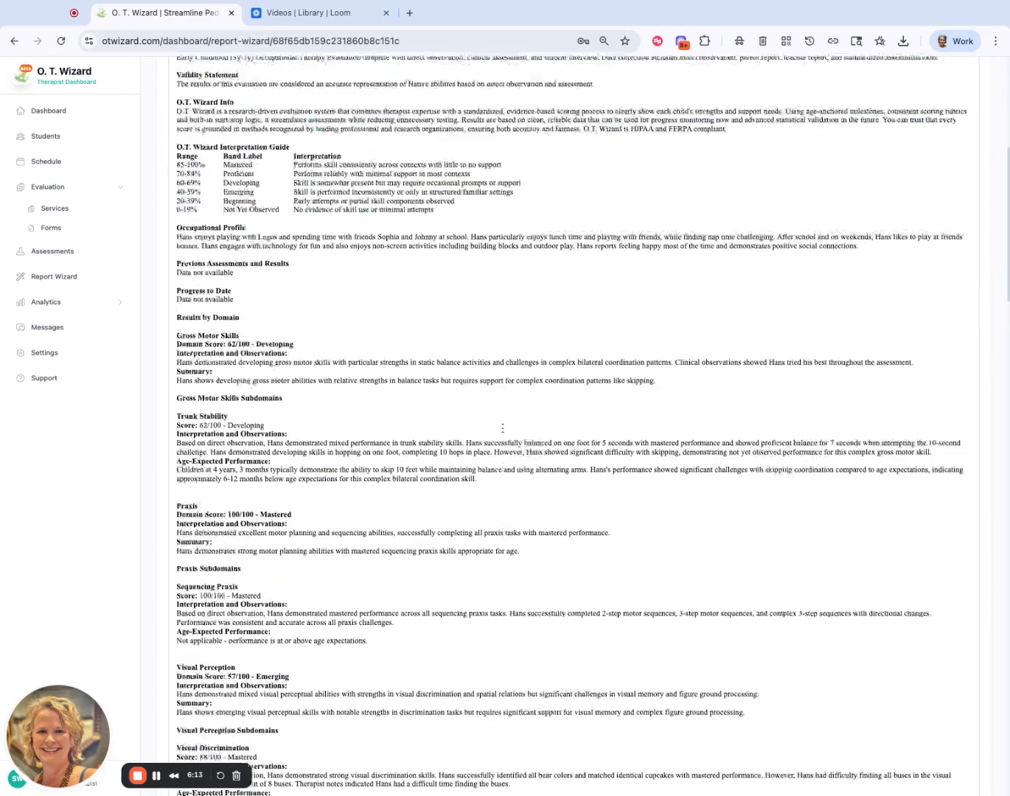
scroll(502, 428, "up", 3)
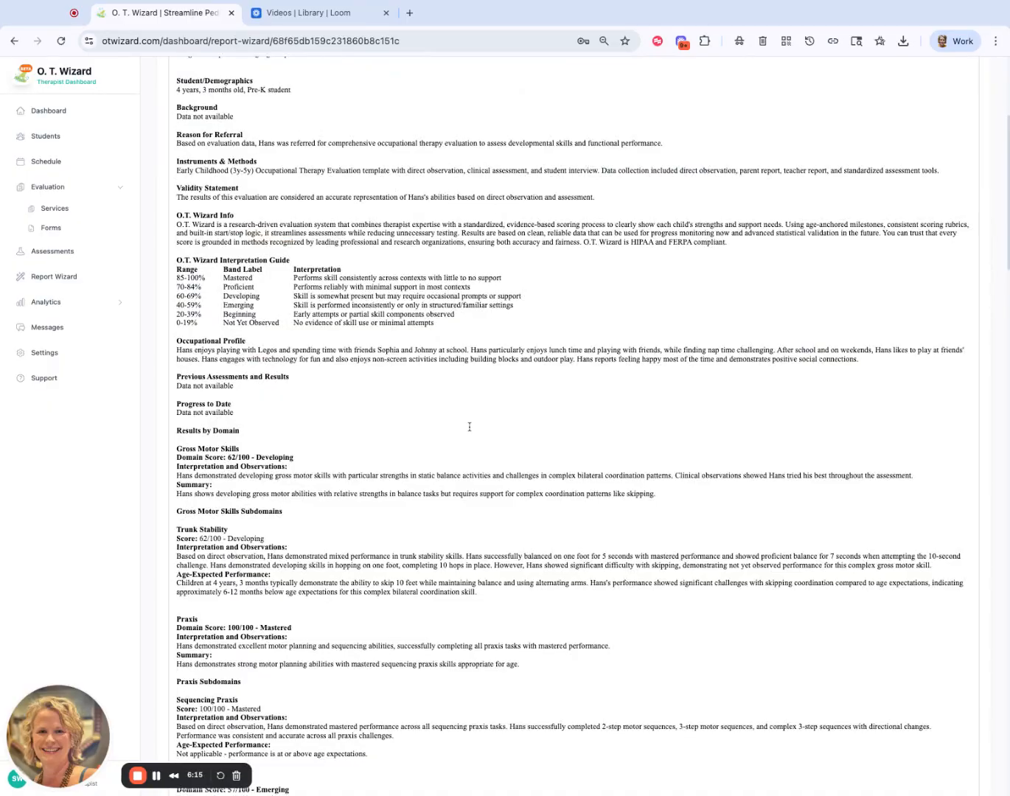
scroll(472, 435, "down", 15)
scroll(475, 445, "down", 20)
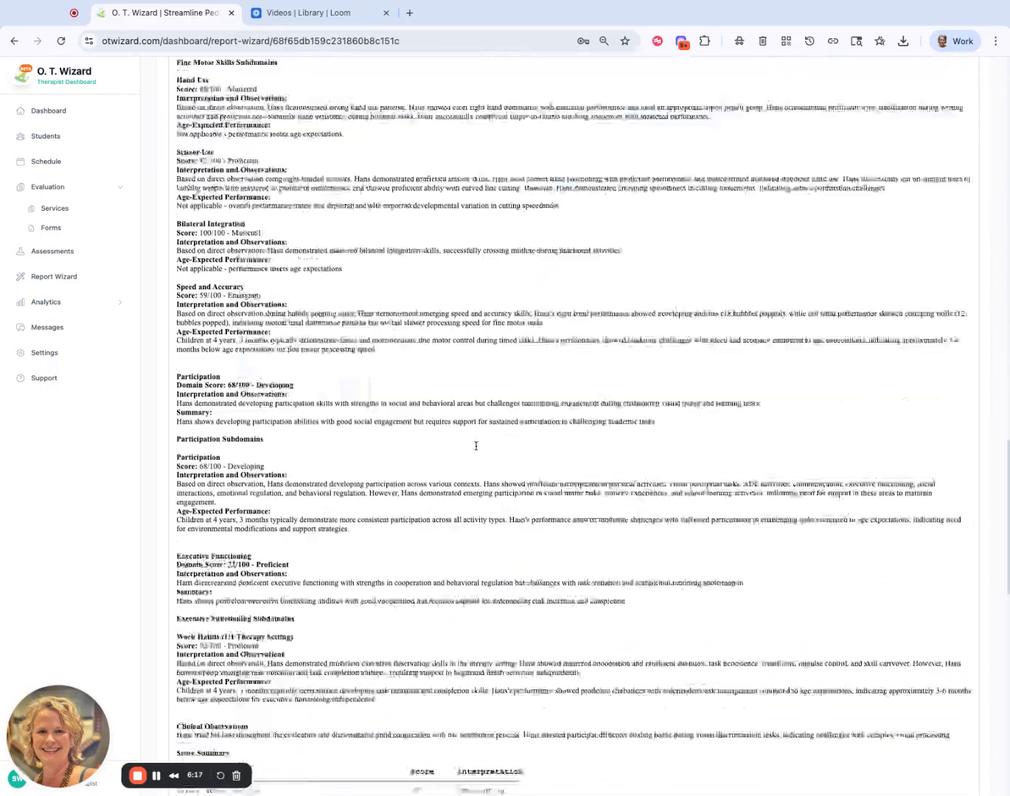
scroll(476, 444, "down", 10)
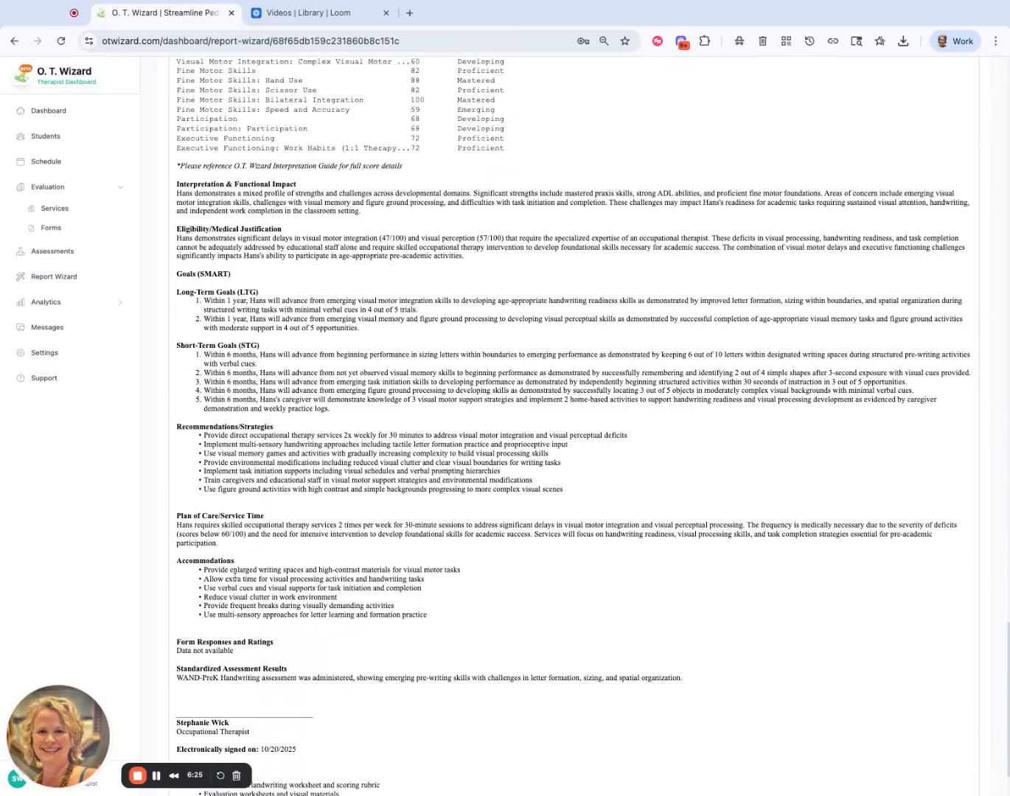
Step: Translate the Medical/Insurance Full Evaluation Report into French
scroll(440, 653, "up", 20)
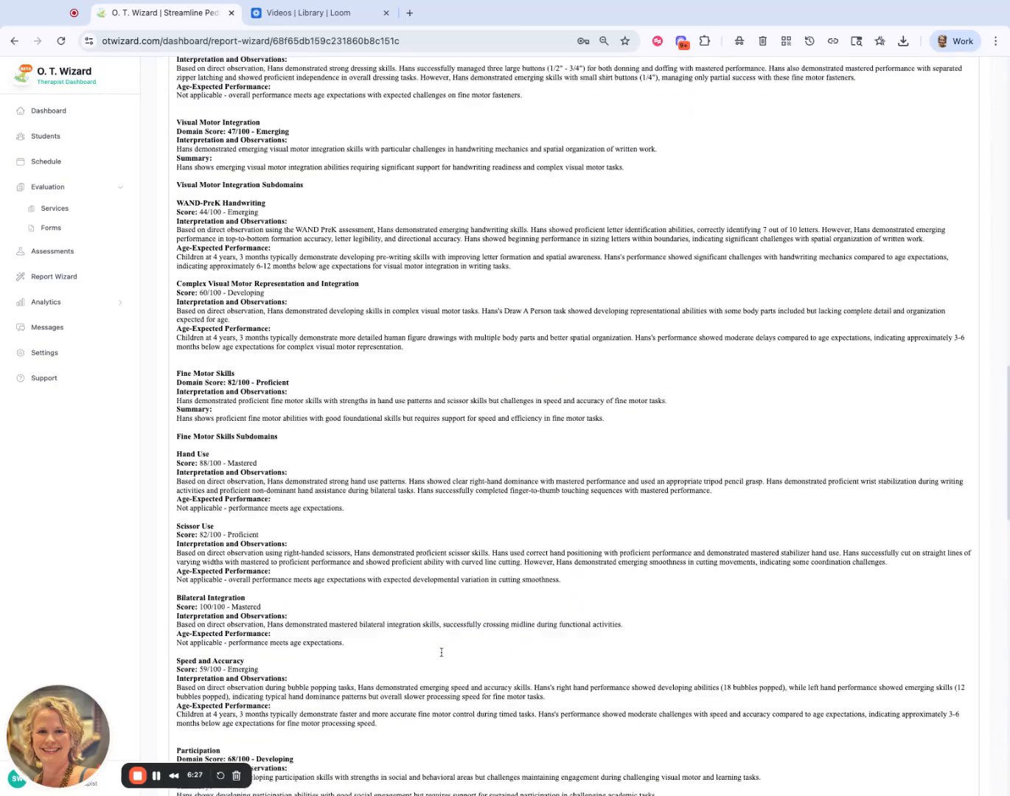
scroll(443, 653, "up", 15)
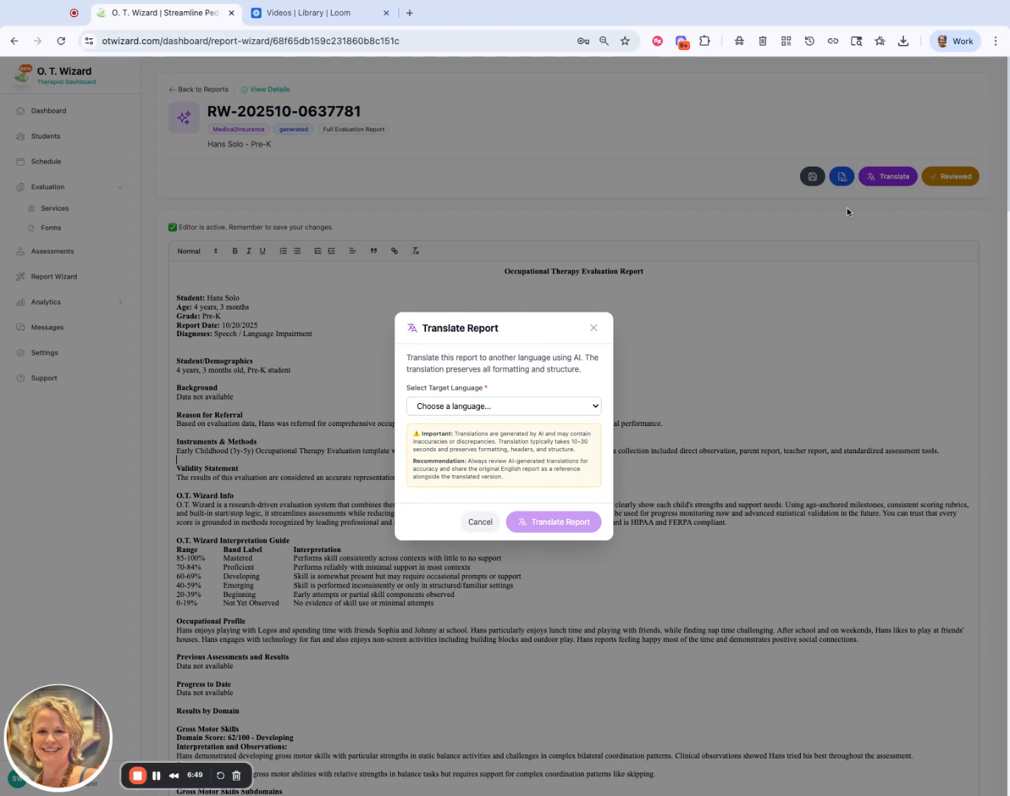
left_click(510, 410)
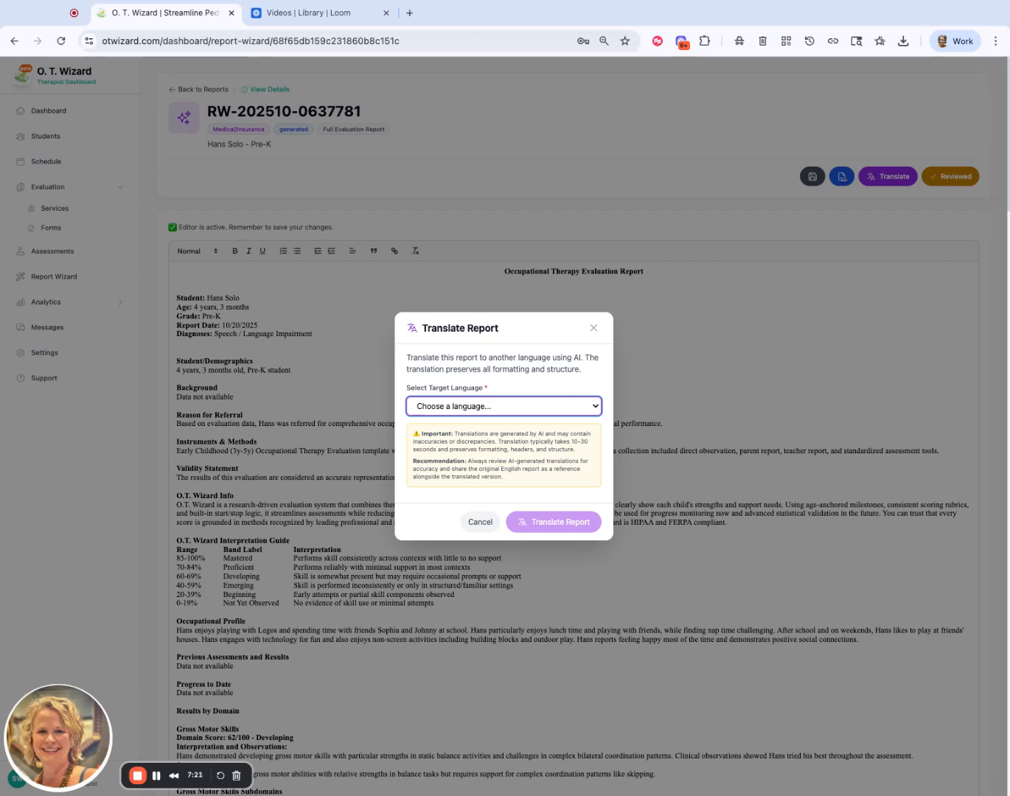
left_click(545, 481)
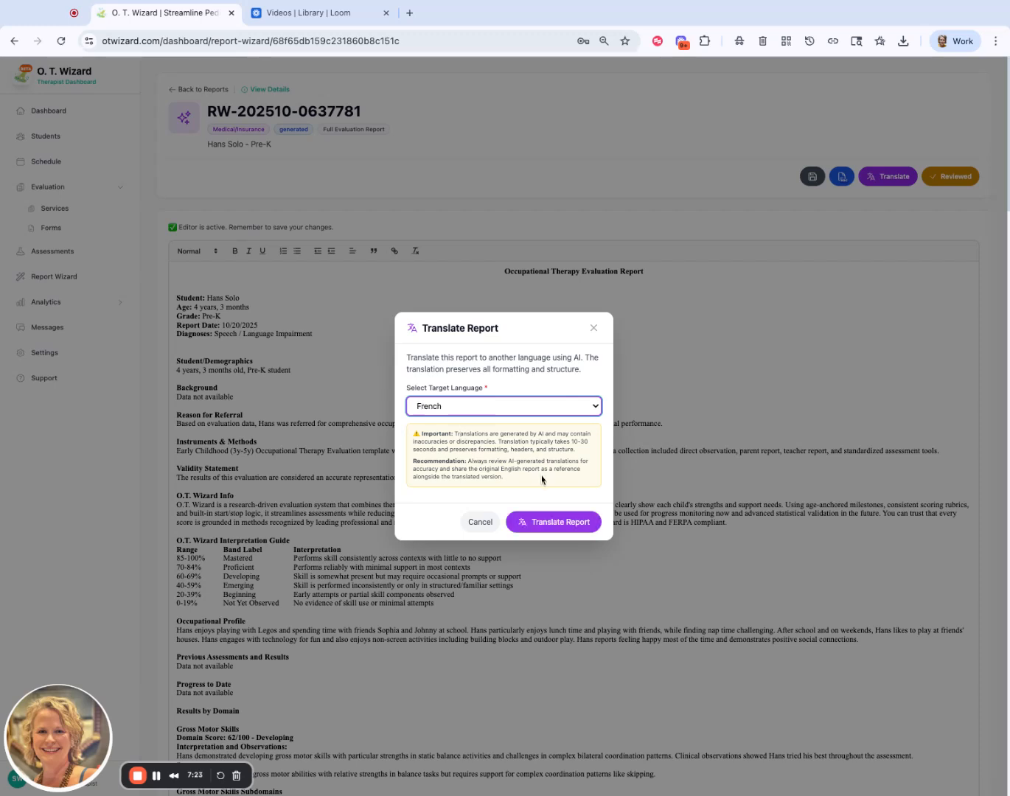
left_click(545, 516)
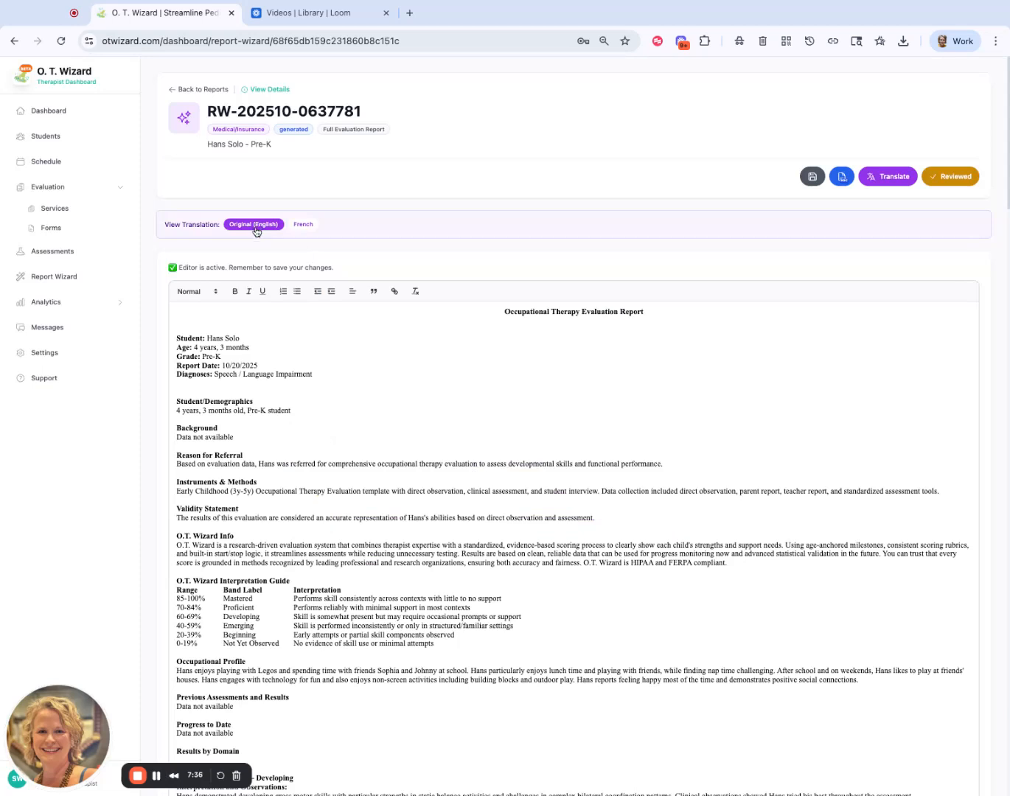
Step: Switch to the report's French translation and review its translated sections and domain results
left_click(304, 226)
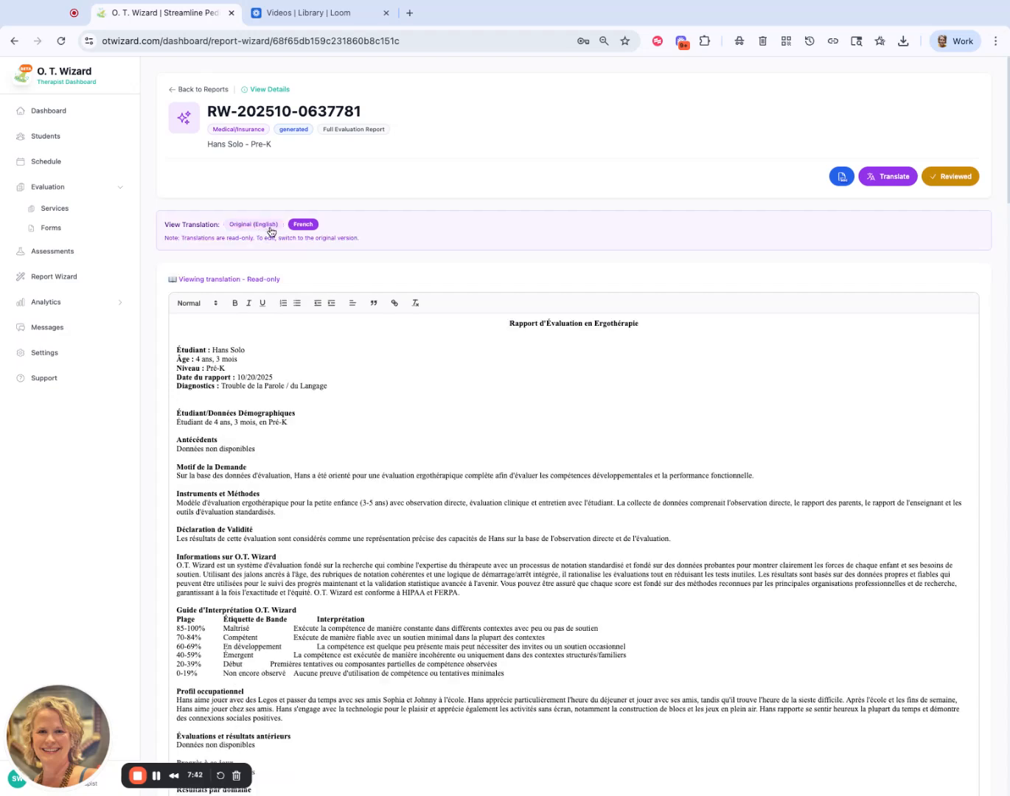
scroll(387, 402, "down", 1)
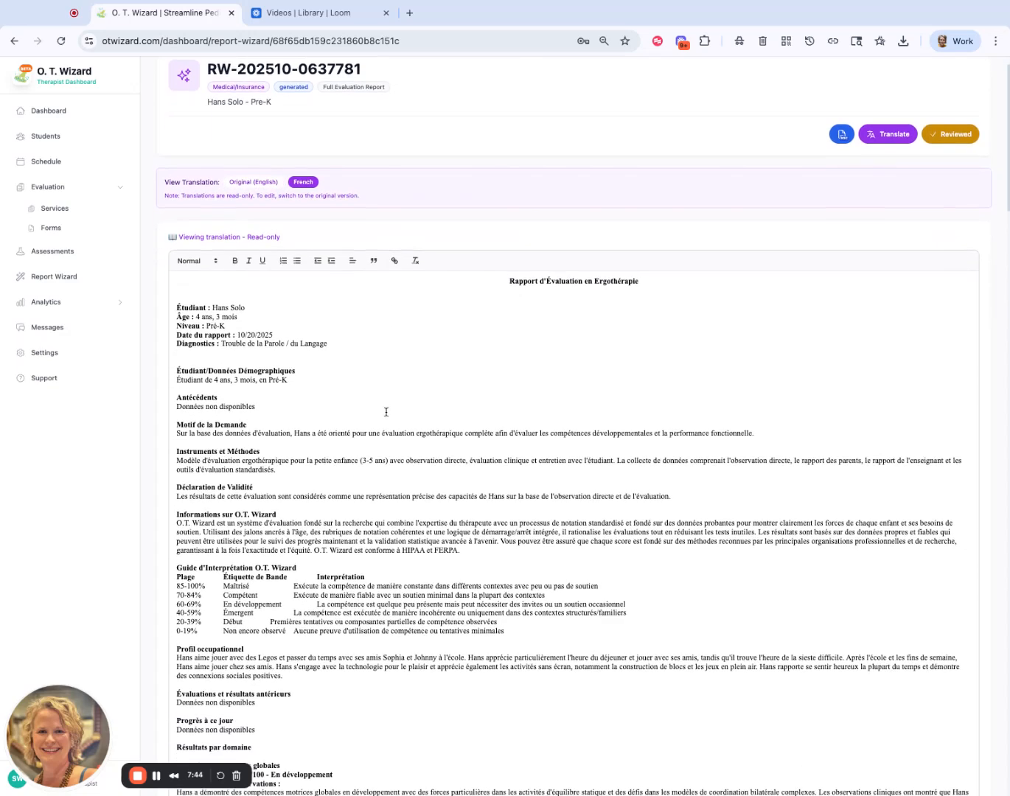
scroll(416, 453, "down", 3)
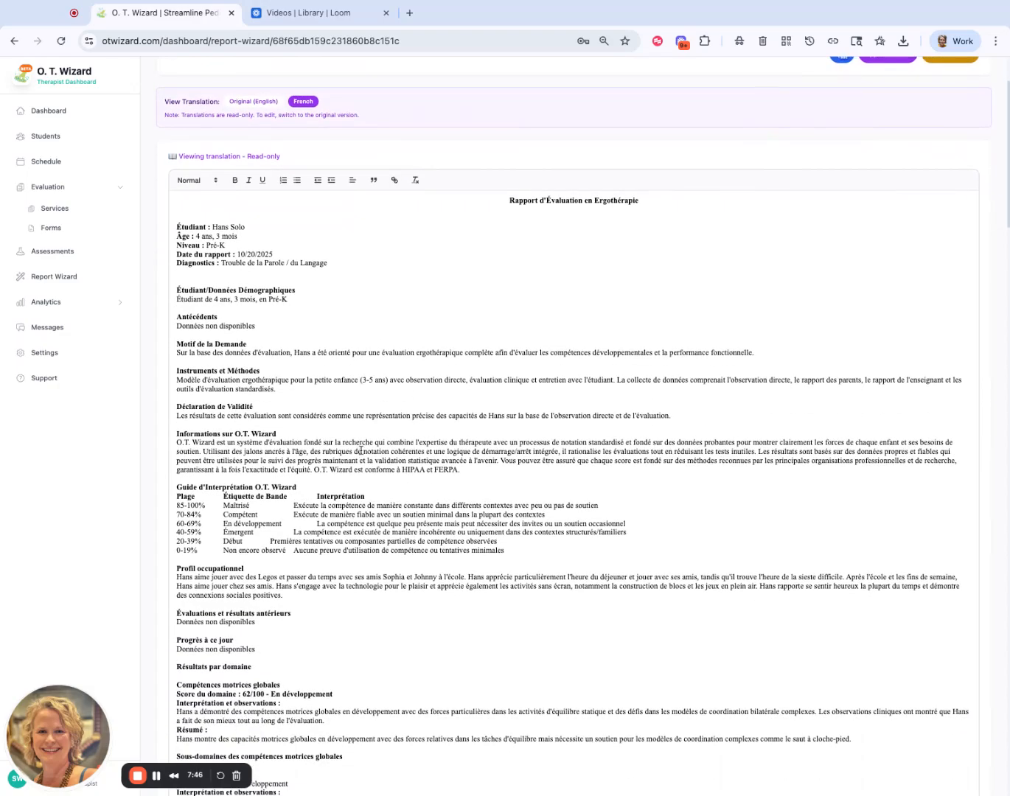
scroll(414, 452, "down", 15)
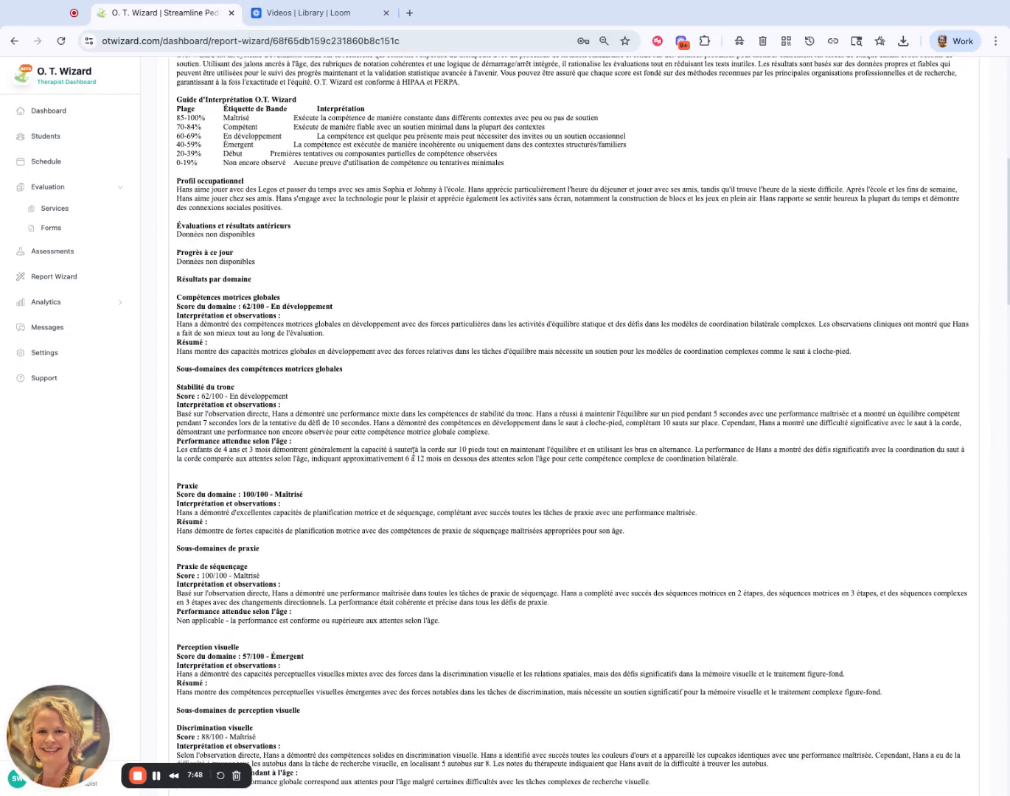
scroll(572, 424, "down", 12)
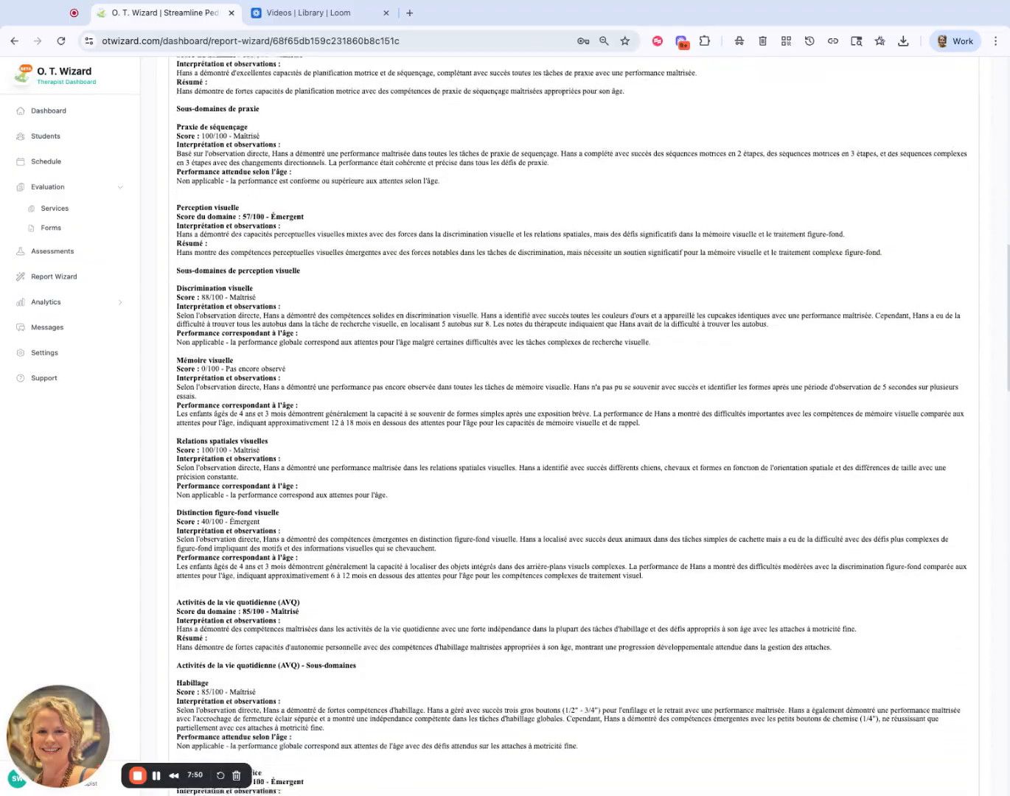
scroll(573, 428, "down", 18)
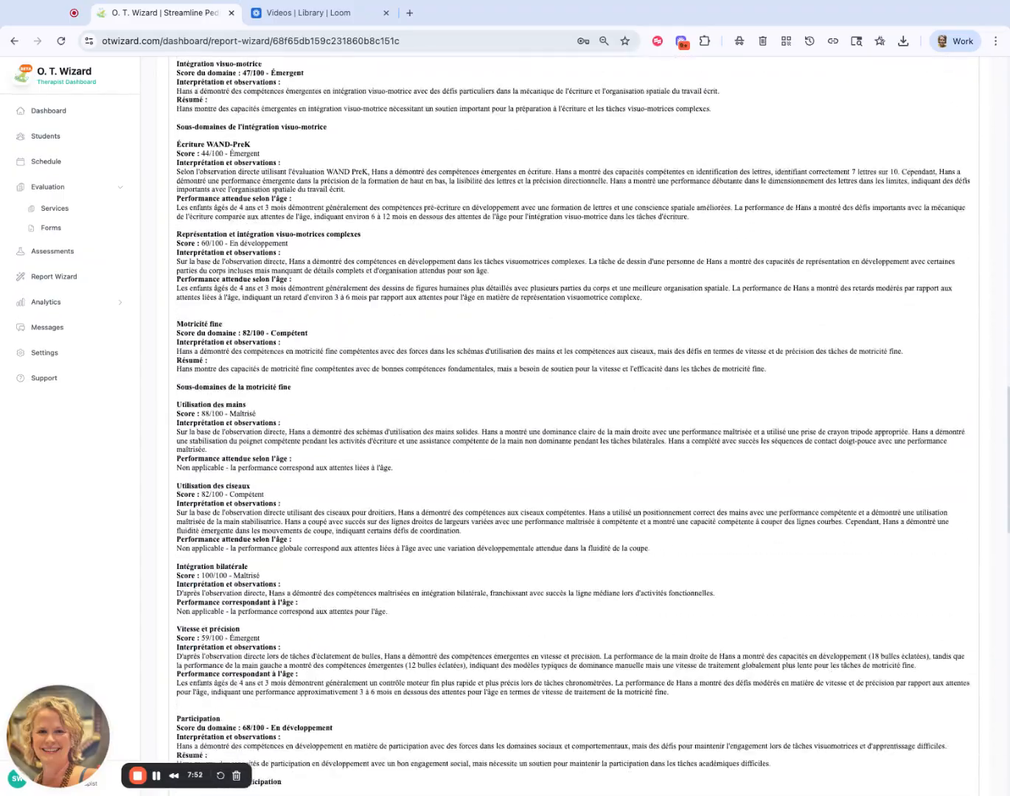
Step: Examine the French translation's remaining domains, score summary, goals, recommendations and signature section, and return to its beginning
scroll(424, 436, "down", 13)
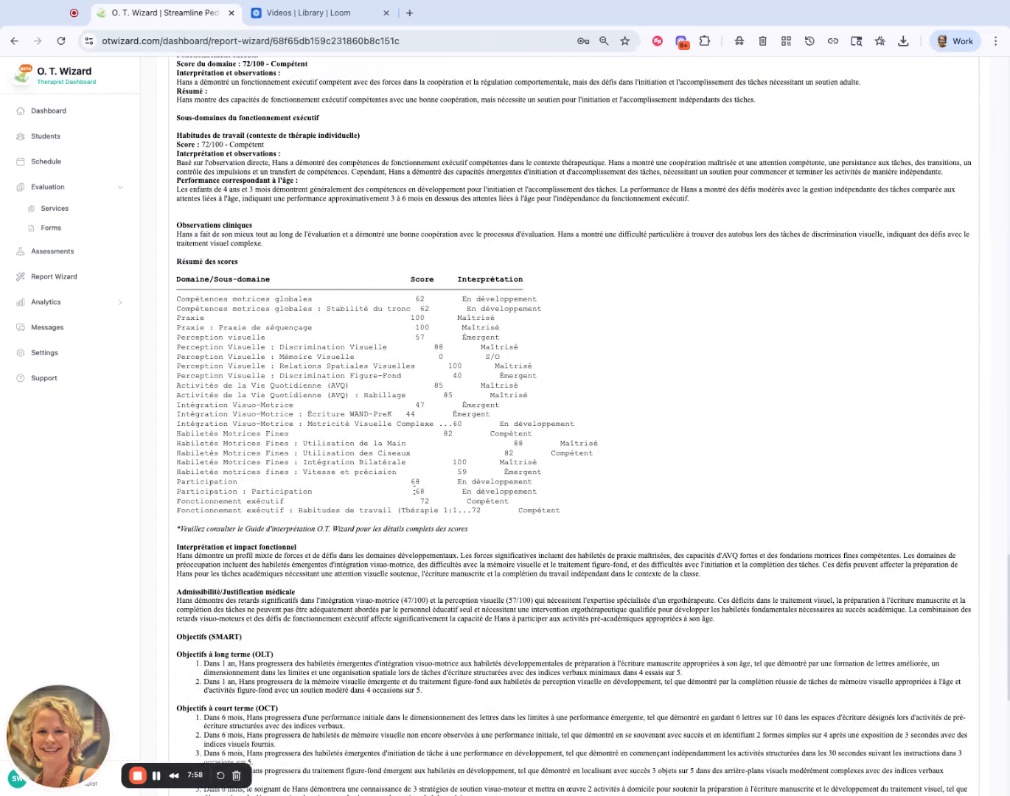
scroll(456, 430, "down", 10)
scroll(413, 487, "down", 1)
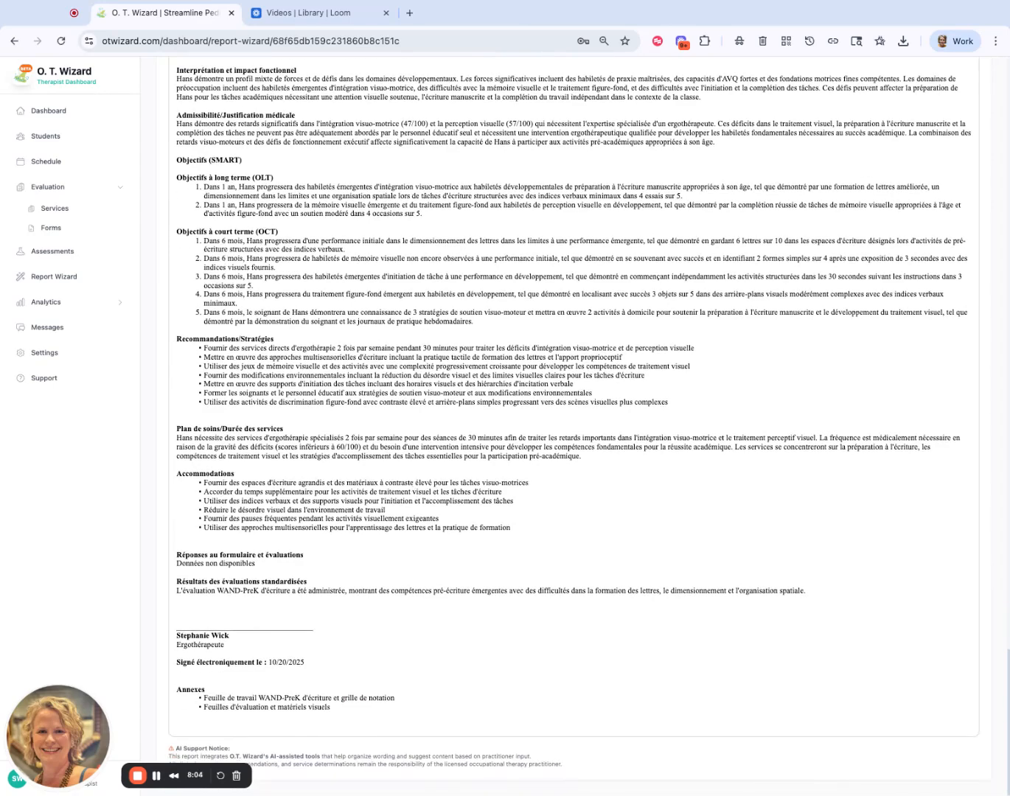
scroll(574, 428, "up", 20)
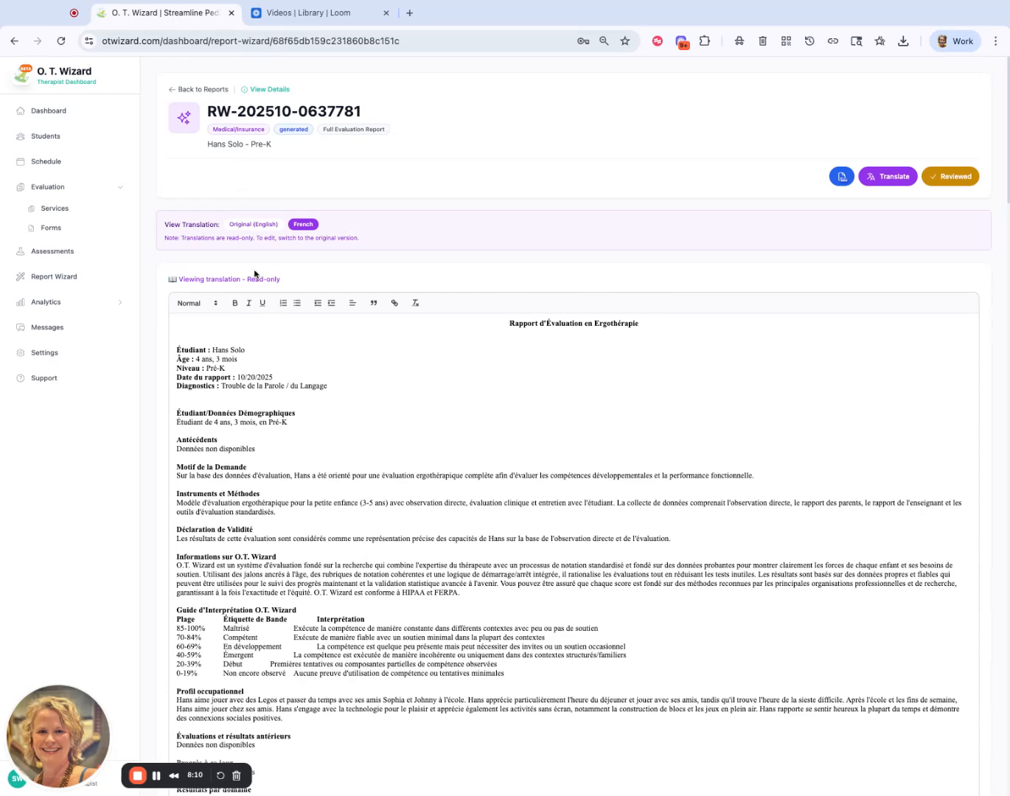
Step: Switch back to the original English version and mark the Medical/Insurance report as reviewed
left_click(269, 227)
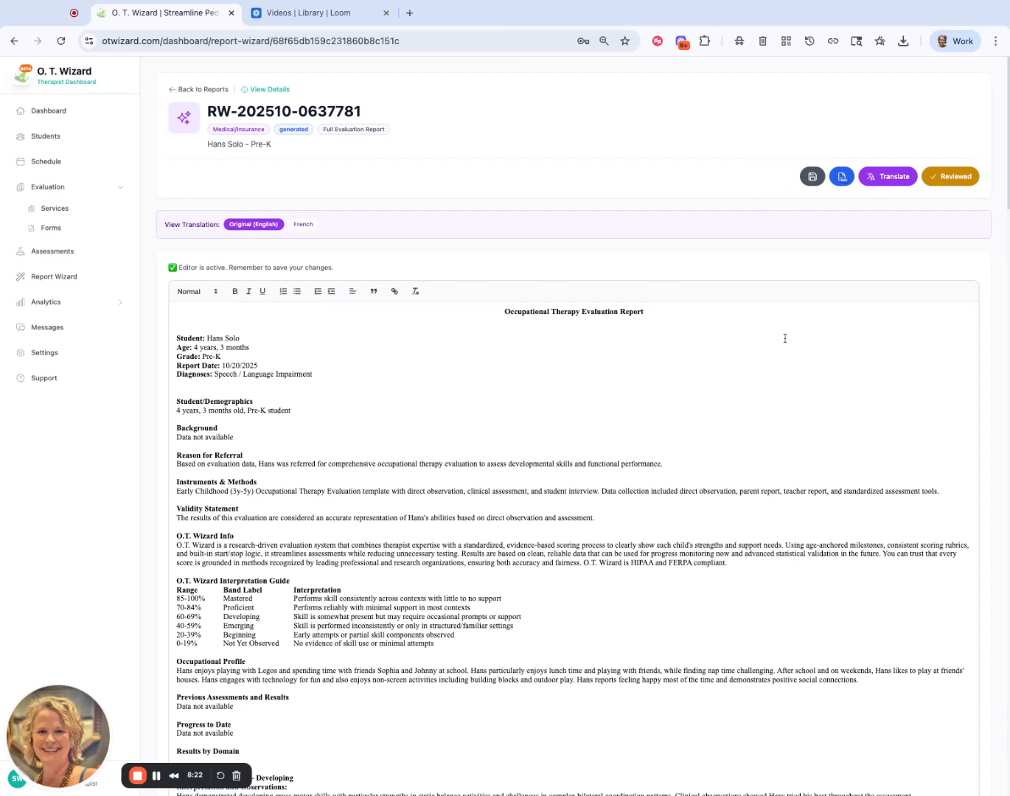
left_click(941, 178)
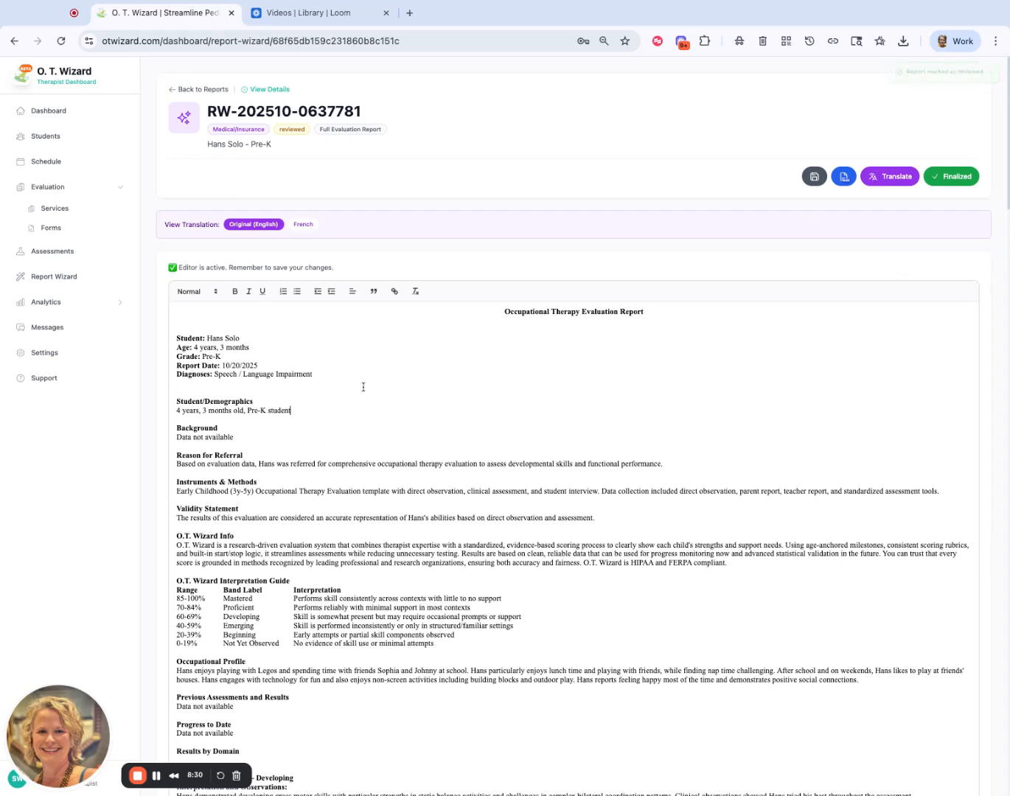
Step: Try adding "and" after "Pre-K student" in the Student/Demographics section, and remove the added text
type("and")
key("BackSpace")
key("BackSpace")
key("BackSpace")
key("BackSpace")
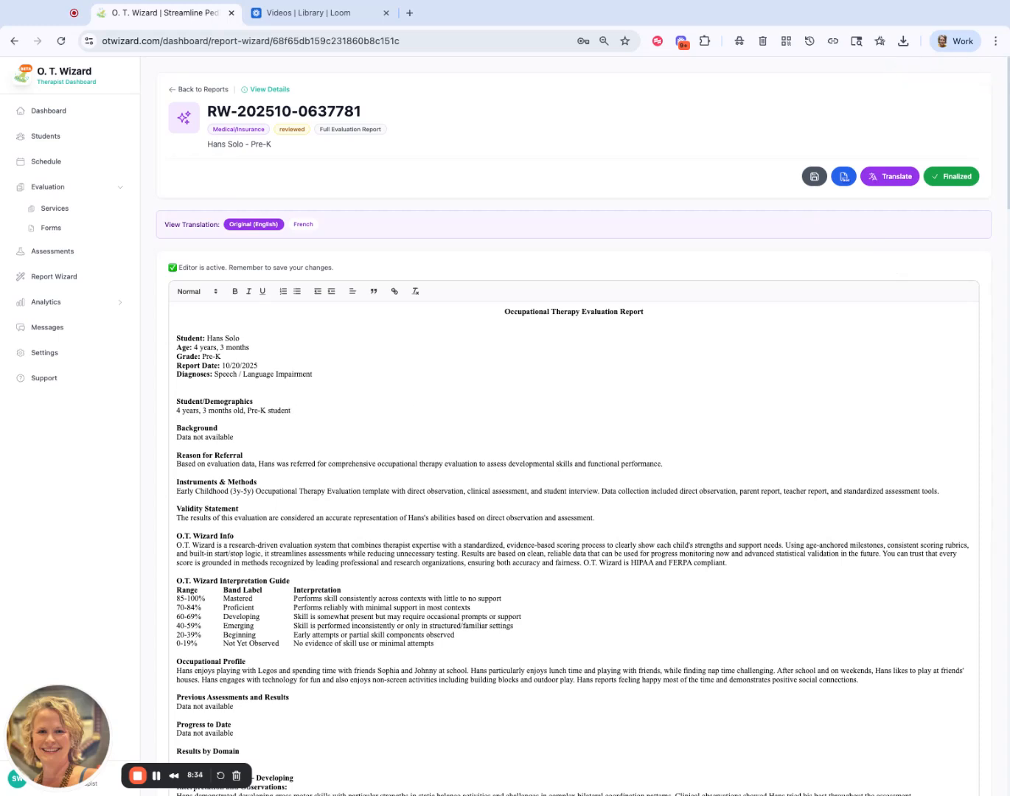